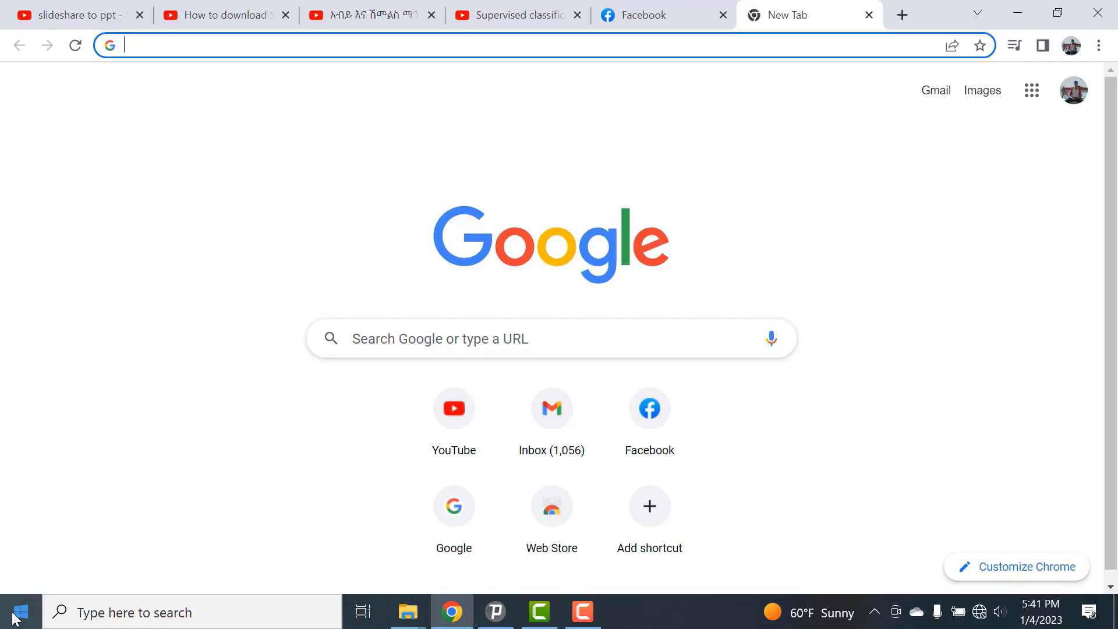
Step: Launch SAGA and dismiss the startup project selection and the Tip of the Day
{"action": "left_click", "coordinate": [14, 618]}
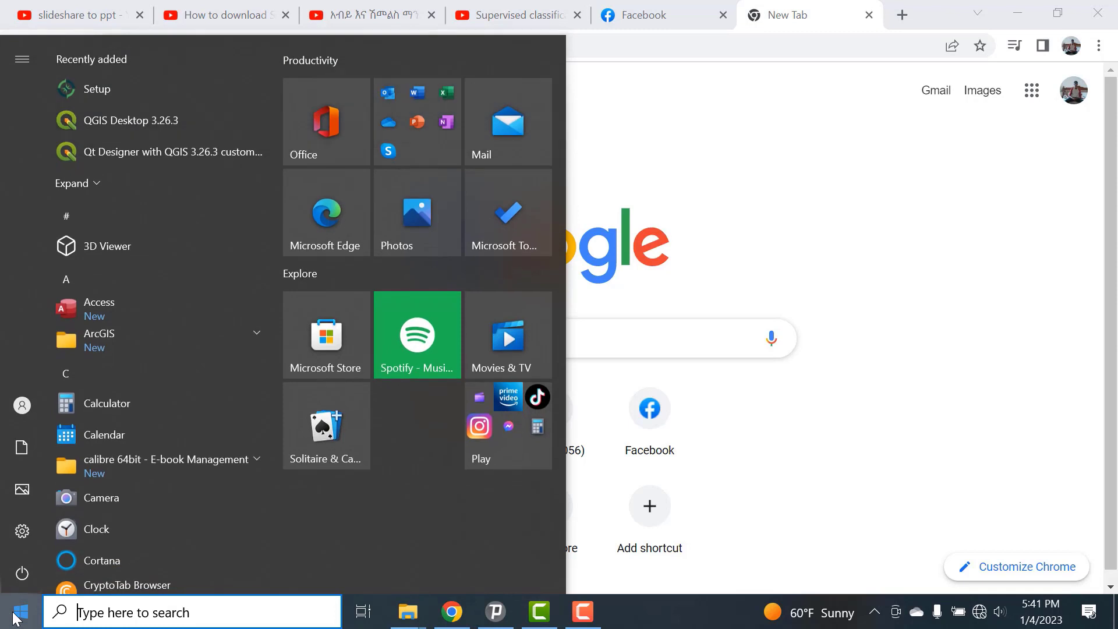
{"action": "type", "text": "saga"}
{"action": "key", "text": "Return"}
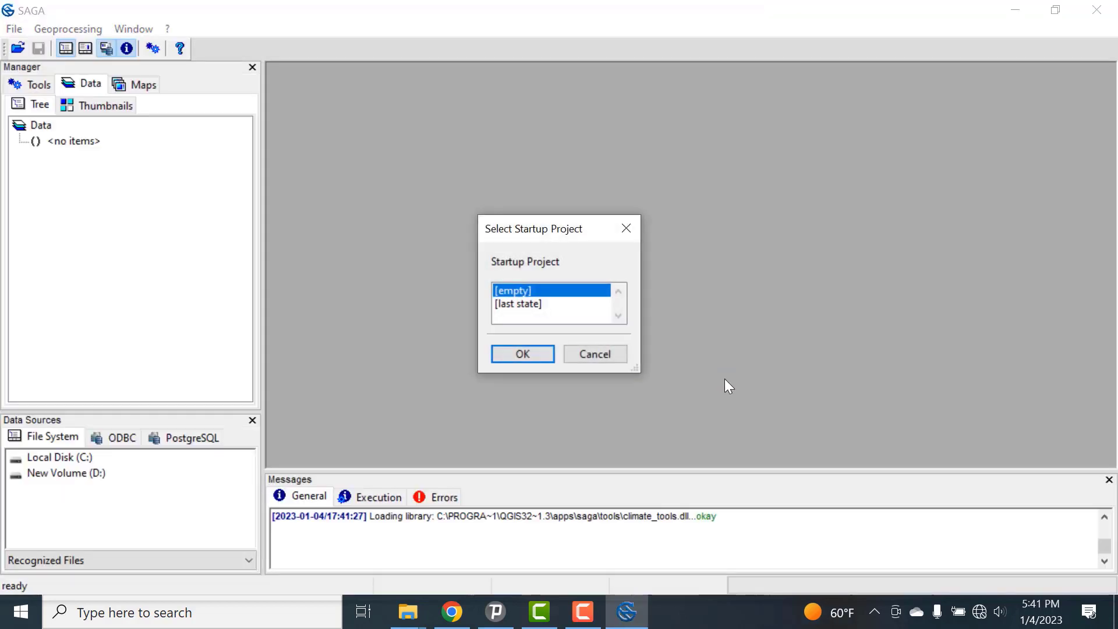
{"action": "left_click", "coordinate": [626, 229]}
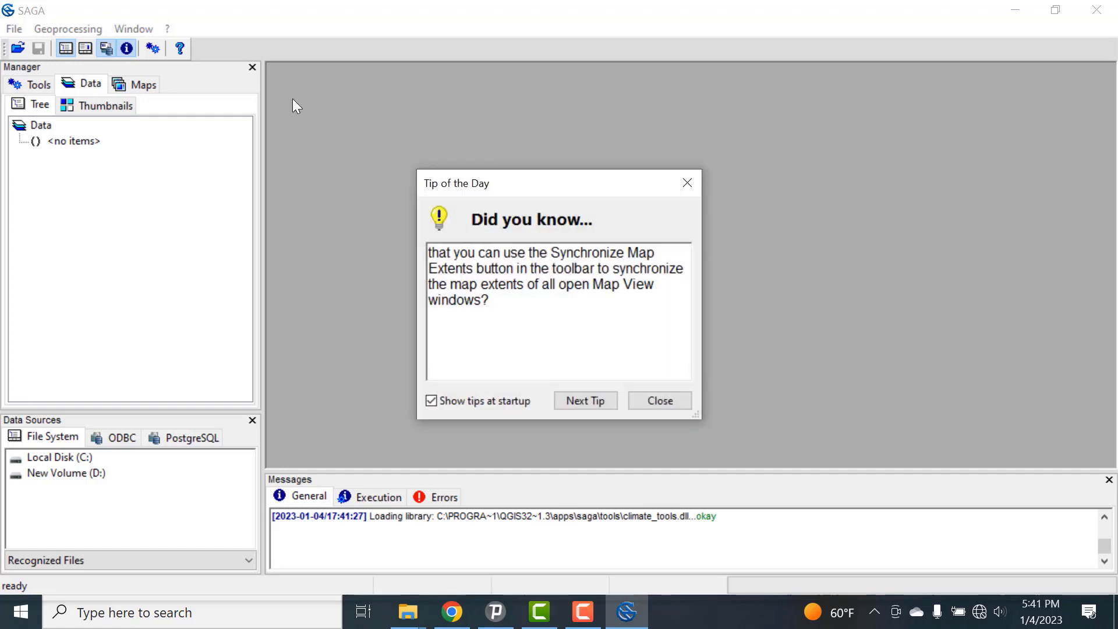
{"action": "left_click", "coordinate": [685, 183]}
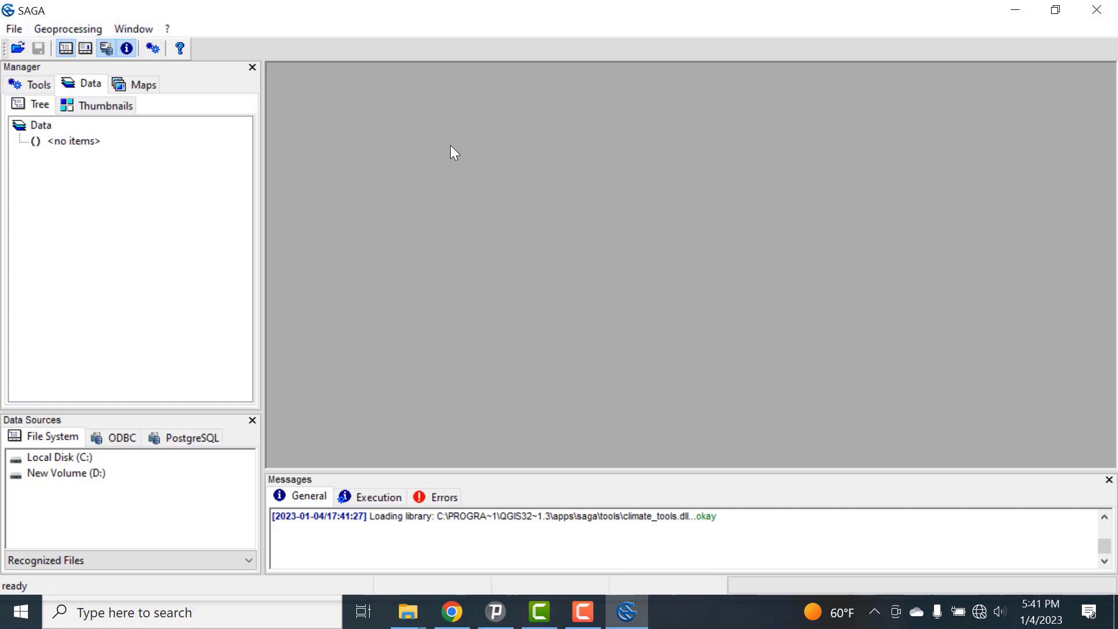
{"action": "left_click", "coordinate": [36, 83]}
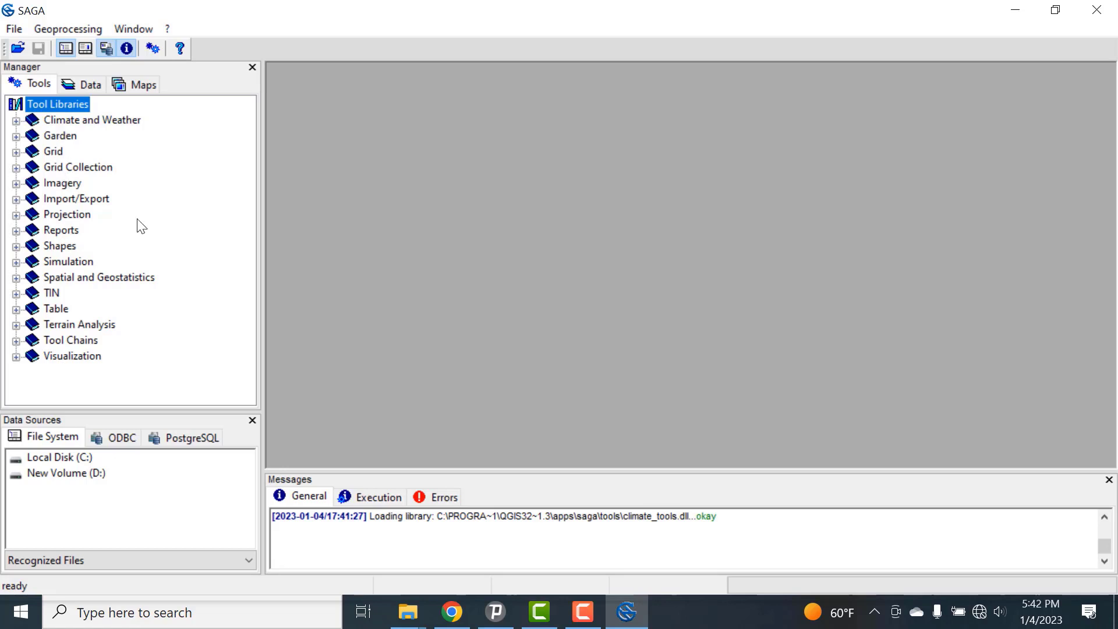
{"action": "left_click", "coordinate": [87, 82]}
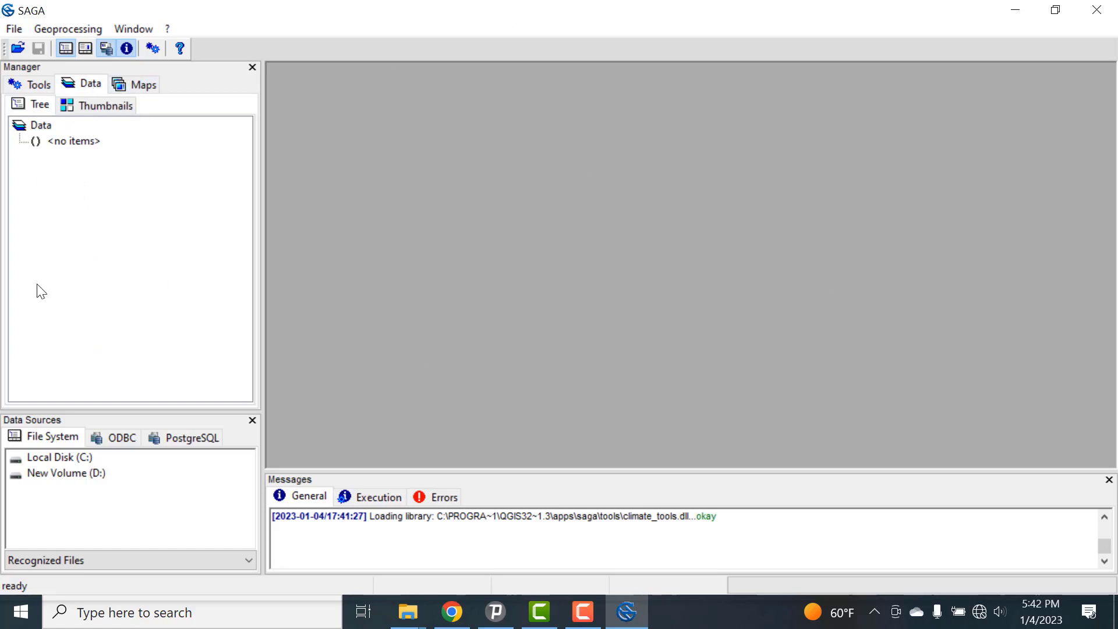
{"action": "left_click", "coordinate": [150, 90]}
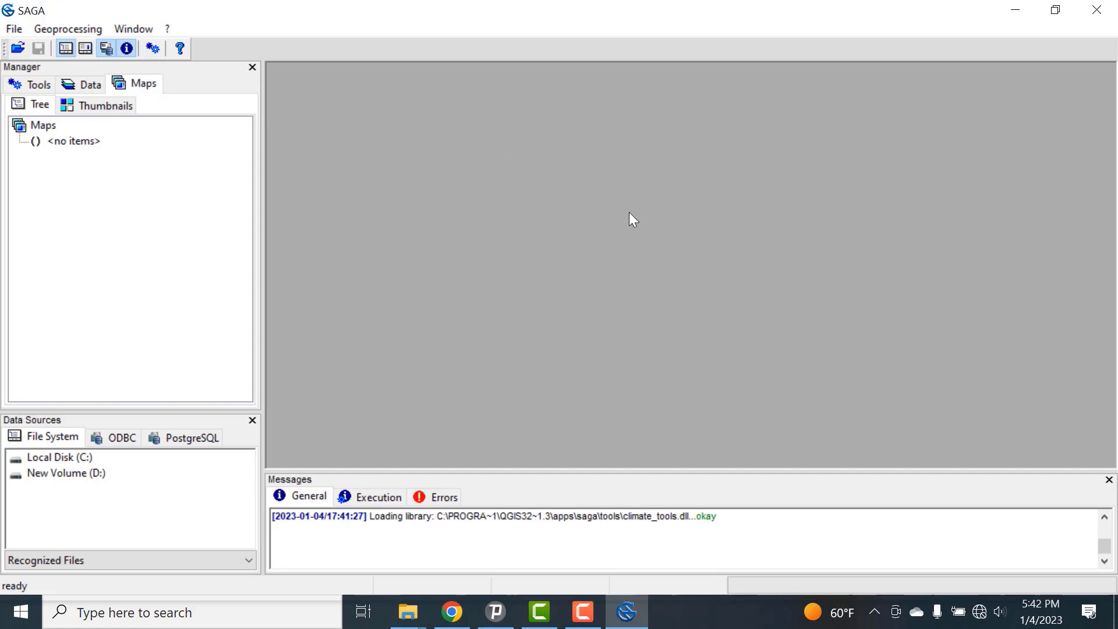
Step: Load the Tehuledere_DEM1 raster from the Youtube Video folder
{"action": "left_click", "coordinate": [14, 29]}
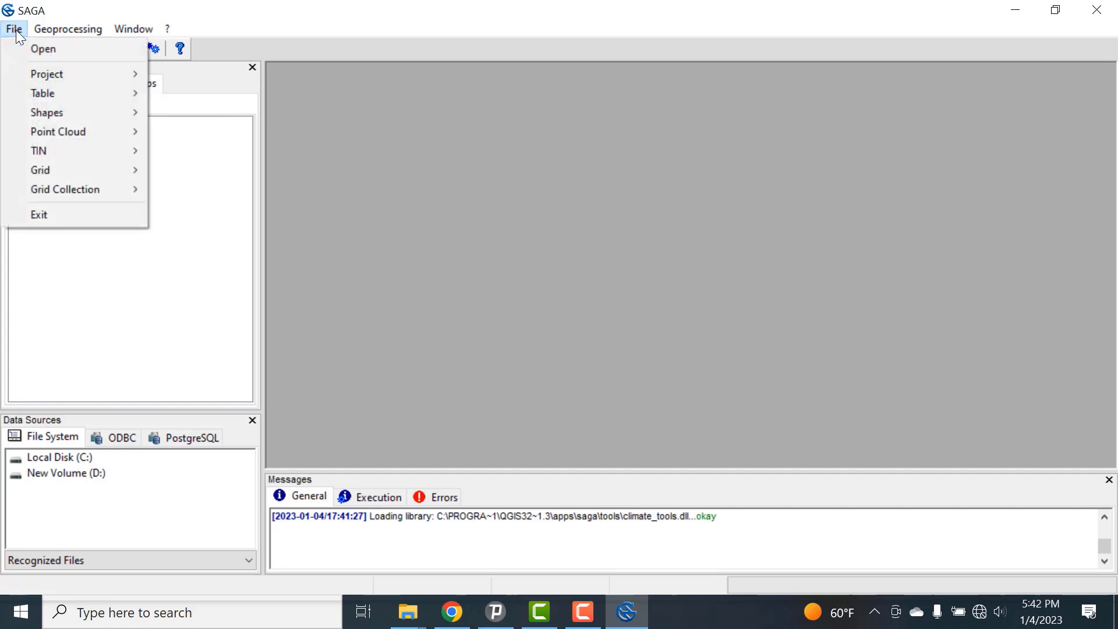
{"action": "left_click", "coordinate": [69, 47]}
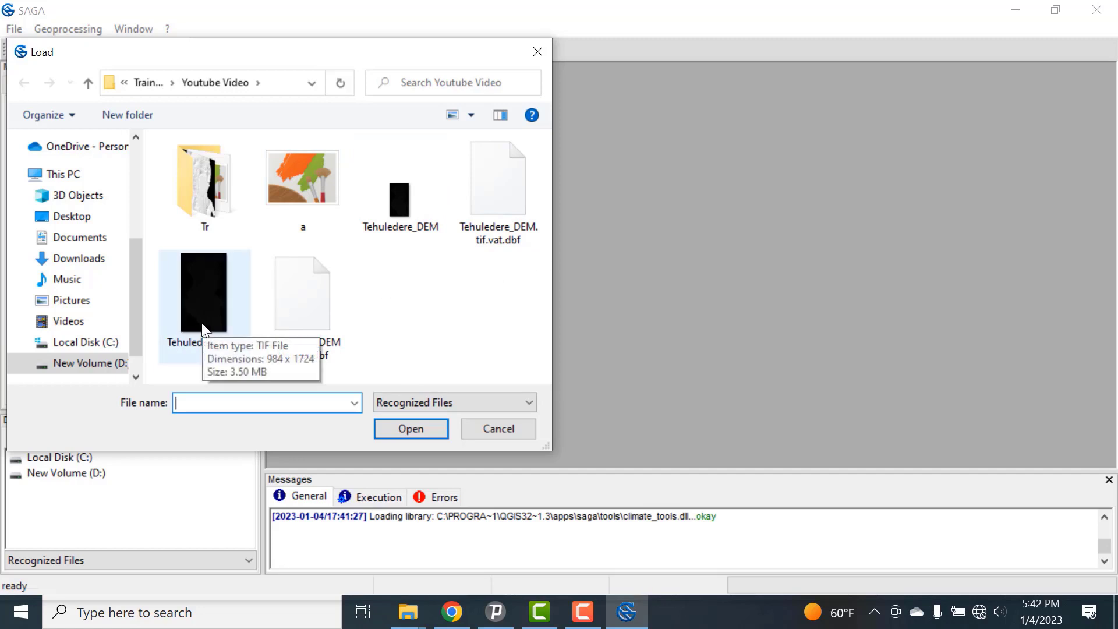
{"action": "left_click", "coordinate": [211, 297]}
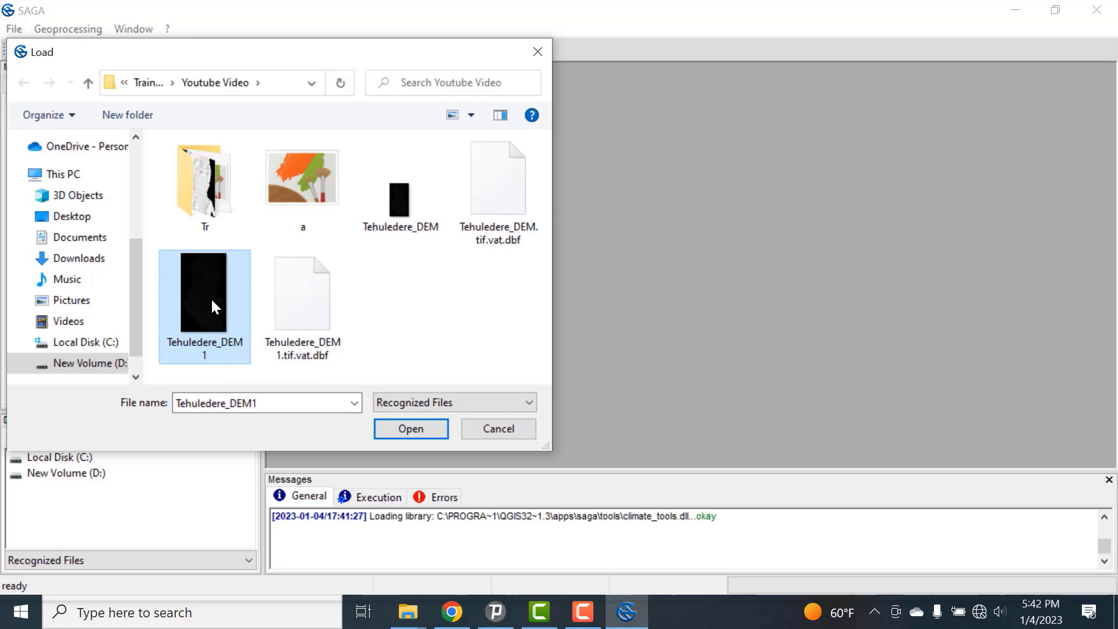
{"action": "left_click", "coordinate": [425, 432]}
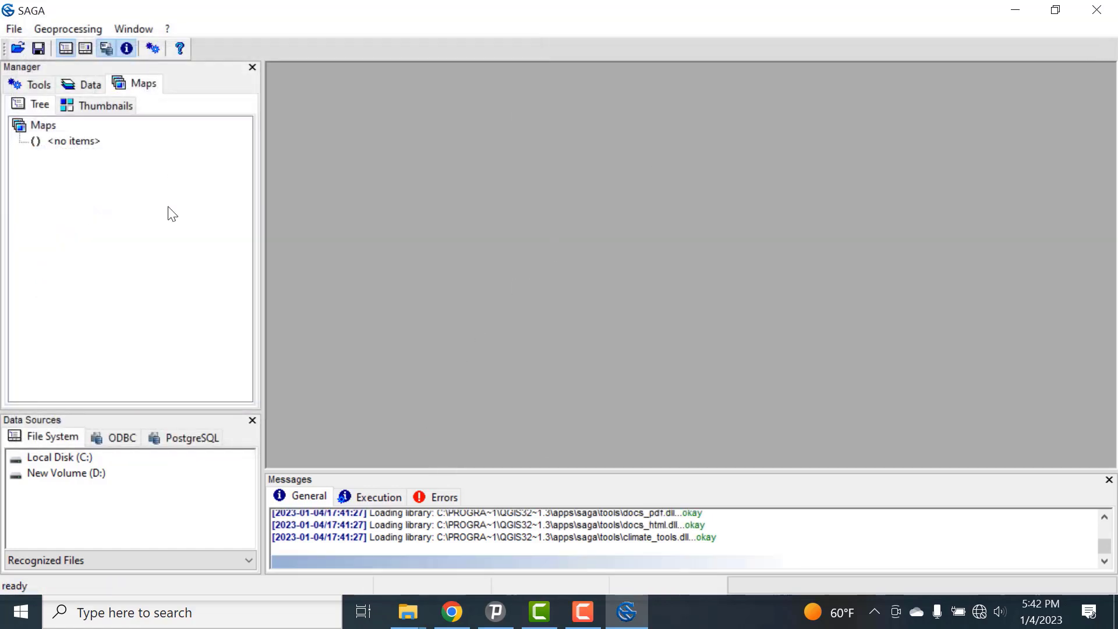
Step: Display the Tehuledere_DEM1 grid in a map and enlarge its map window to nearly fill the workspace
{"action": "left_click", "coordinate": [90, 83]}
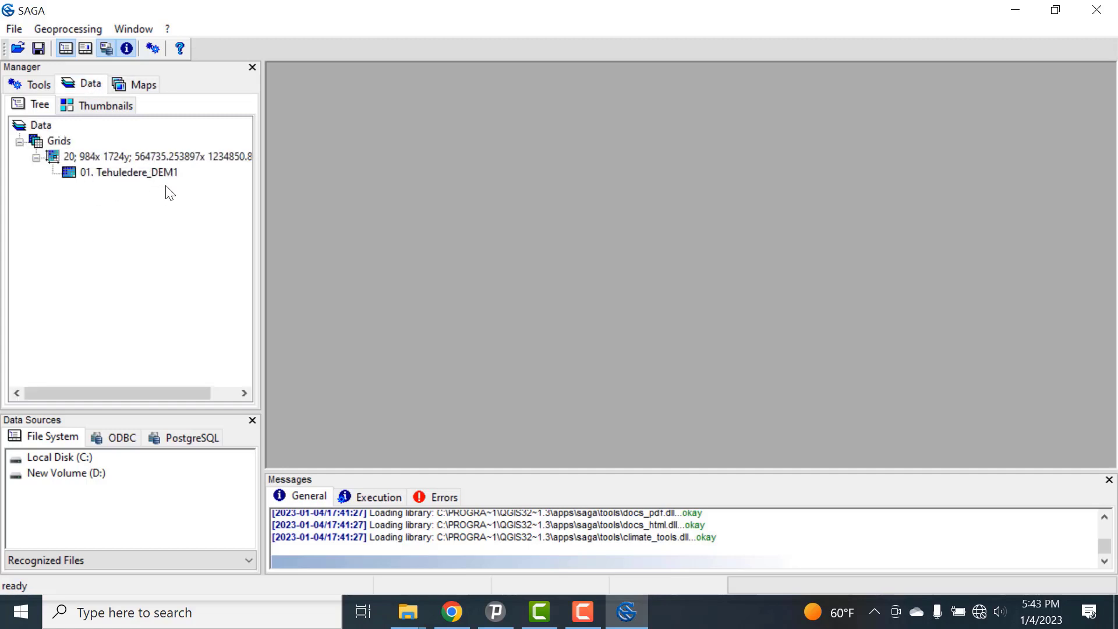
{"action": "double_click", "coordinate": [126, 173]}
{"action": "left_click_drag", "start_coordinate": [526, 323], "coordinate": [645, 449]}
{"action": "left_click_drag", "start_coordinate": [616, 326], "coordinate": [1051, 307]}
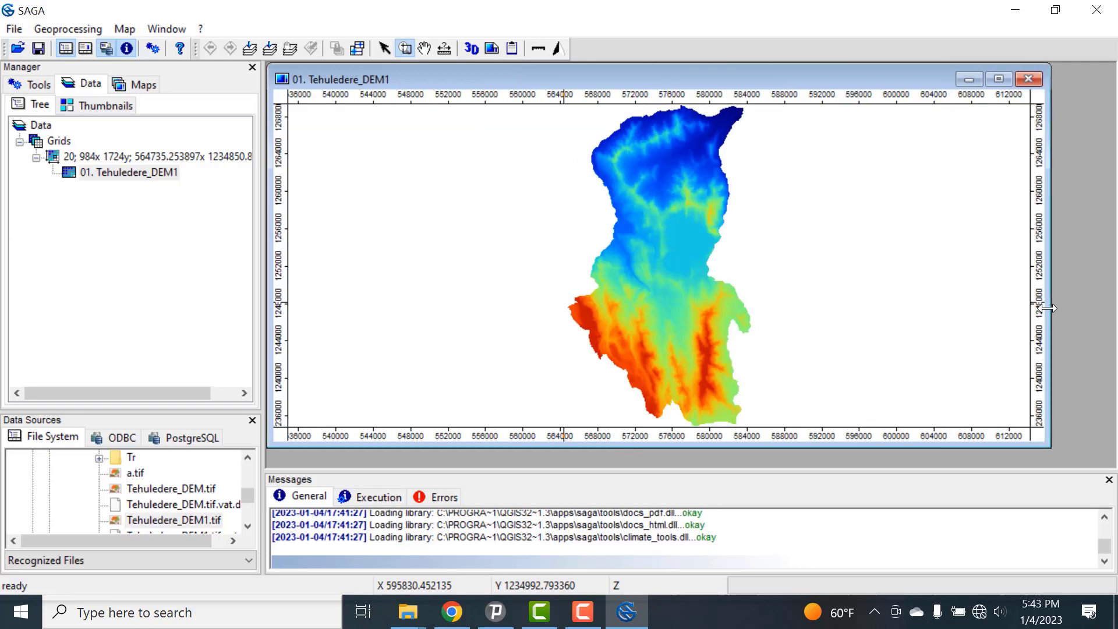
{"action": "left_click_drag", "start_coordinate": [744, 447], "coordinate": [746, 466]}
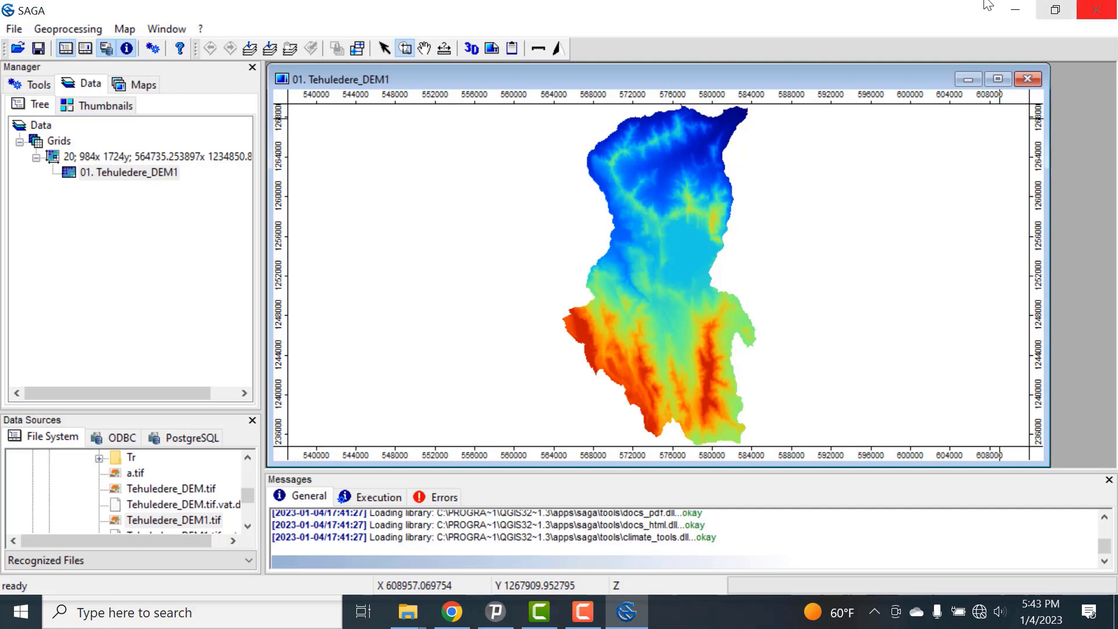
Step: Open the Basic Terrain Analysis tool from the terrain analysis geoprocessing tools
{"action": "left_click", "coordinate": [68, 29]}
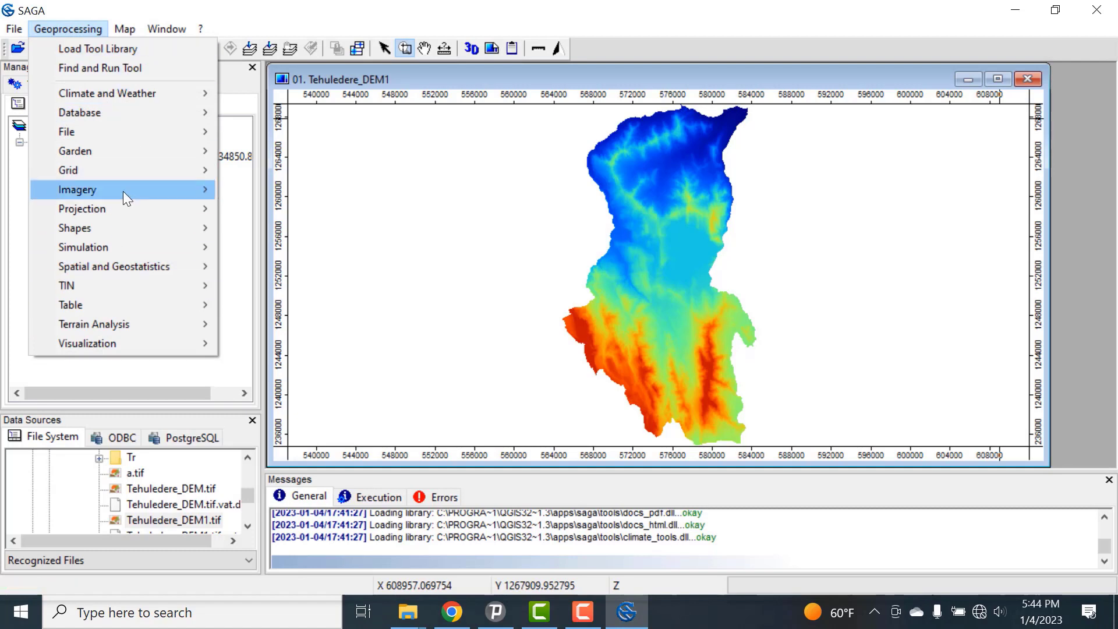
{"action": "mouse_move", "coordinate": [123, 191]}
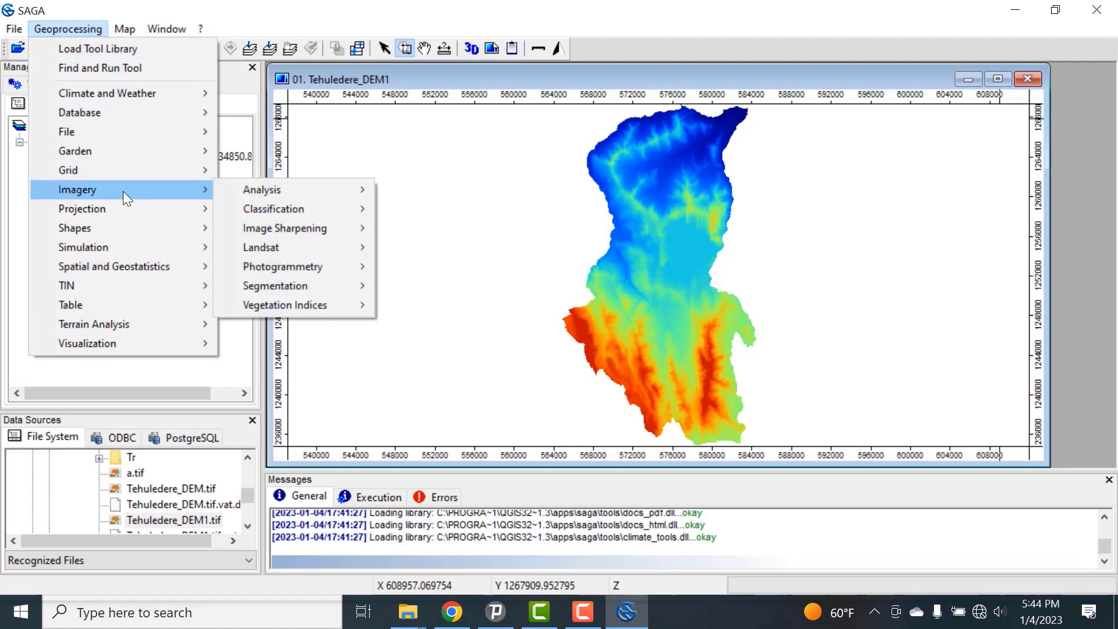
{"action": "mouse_move", "coordinate": [119, 327]}
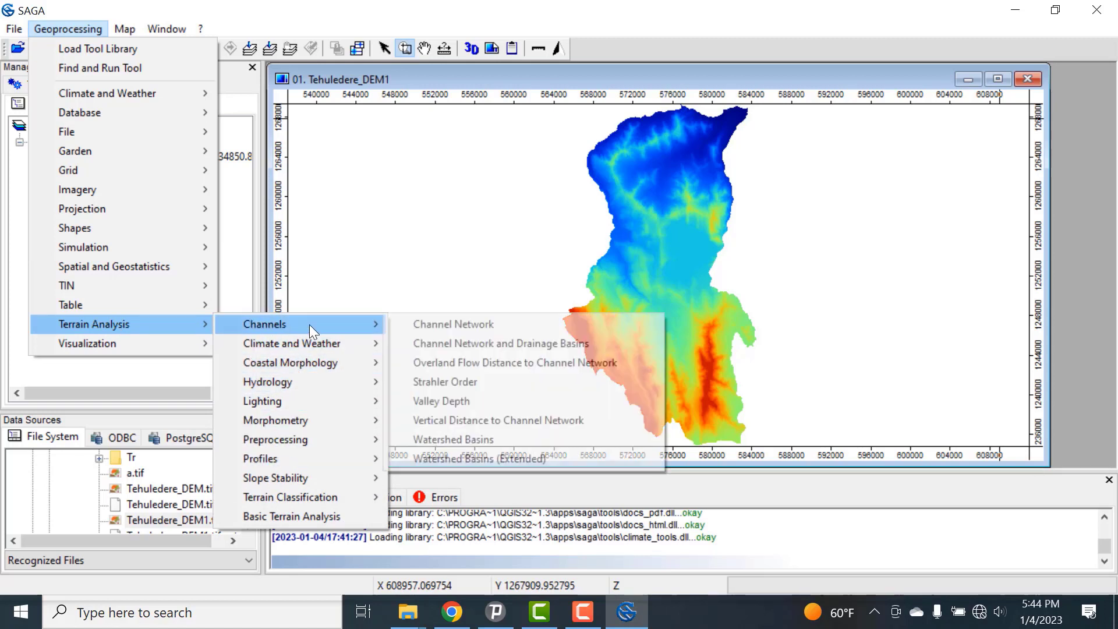
{"action": "mouse_move", "coordinate": [313, 369]}
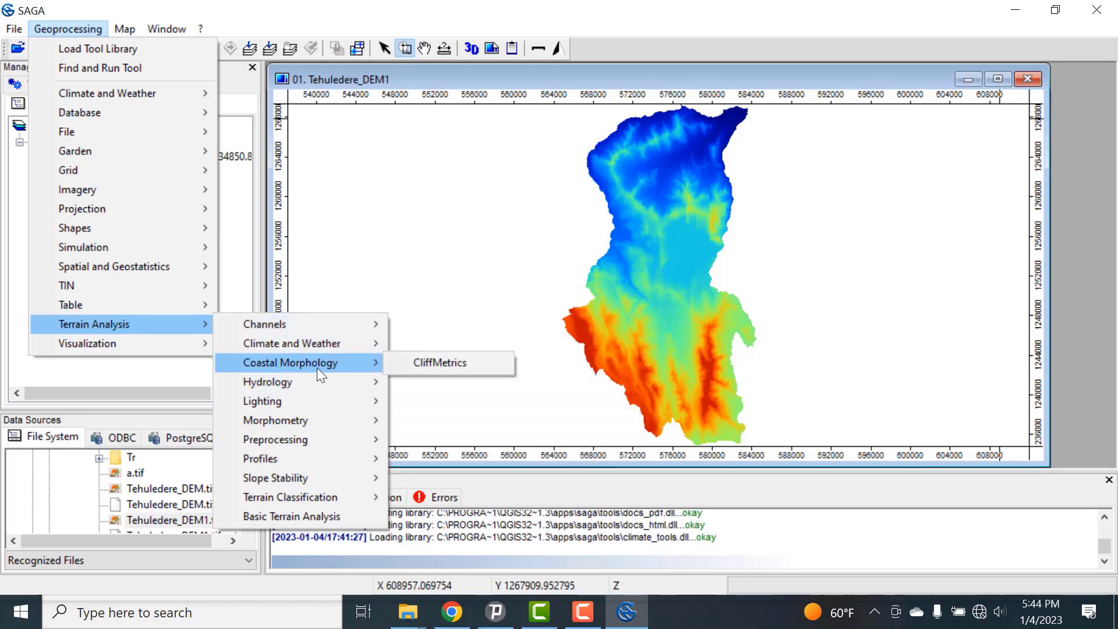
{"action": "mouse_move", "coordinate": [349, 379]}
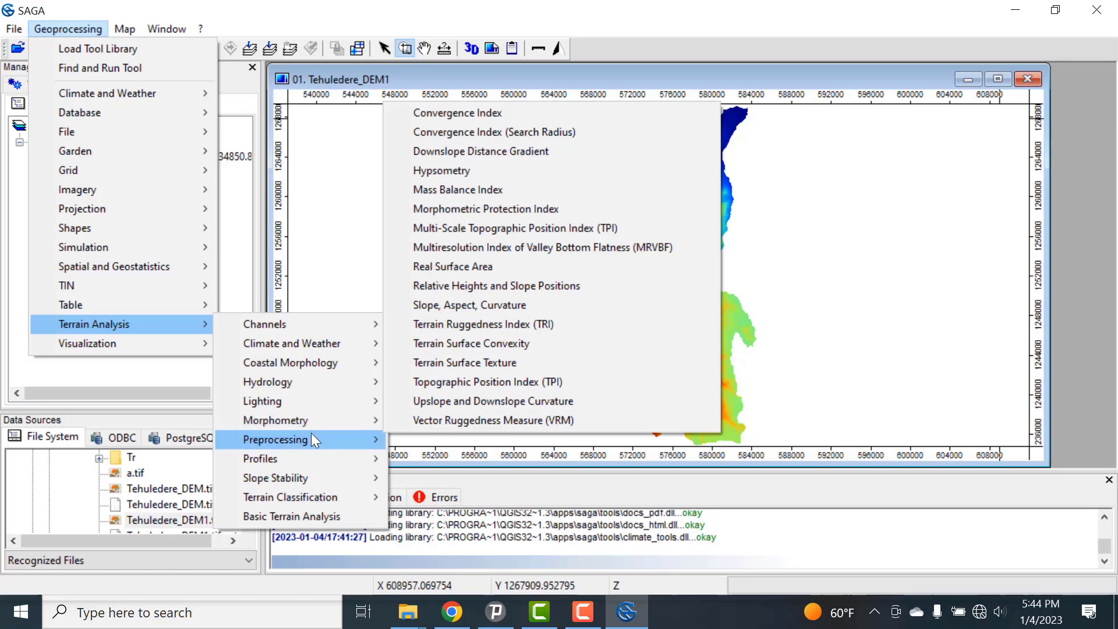
{"action": "mouse_move", "coordinate": [310, 435]}
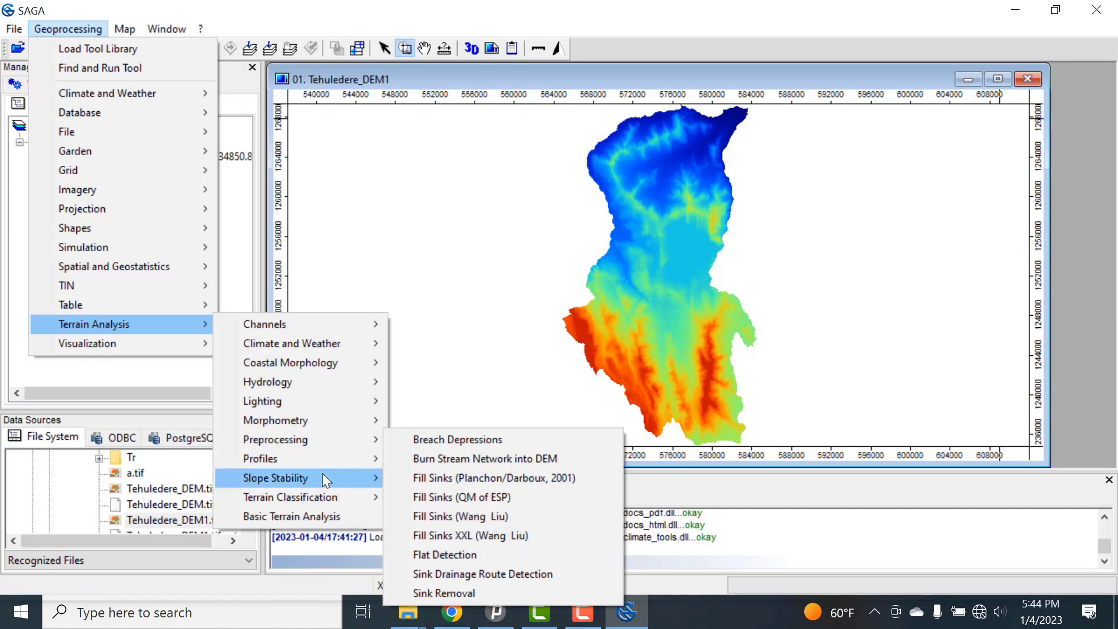
{"action": "mouse_move", "coordinate": [294, 456]}
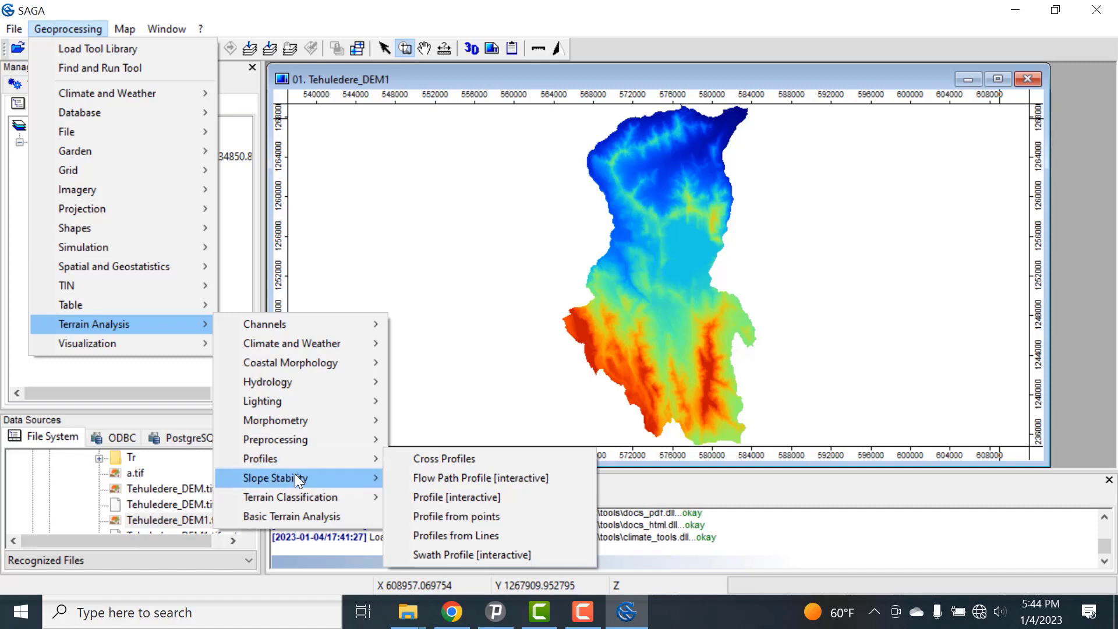
{"action": "mouse_move", "coordinate": [306, 495]}
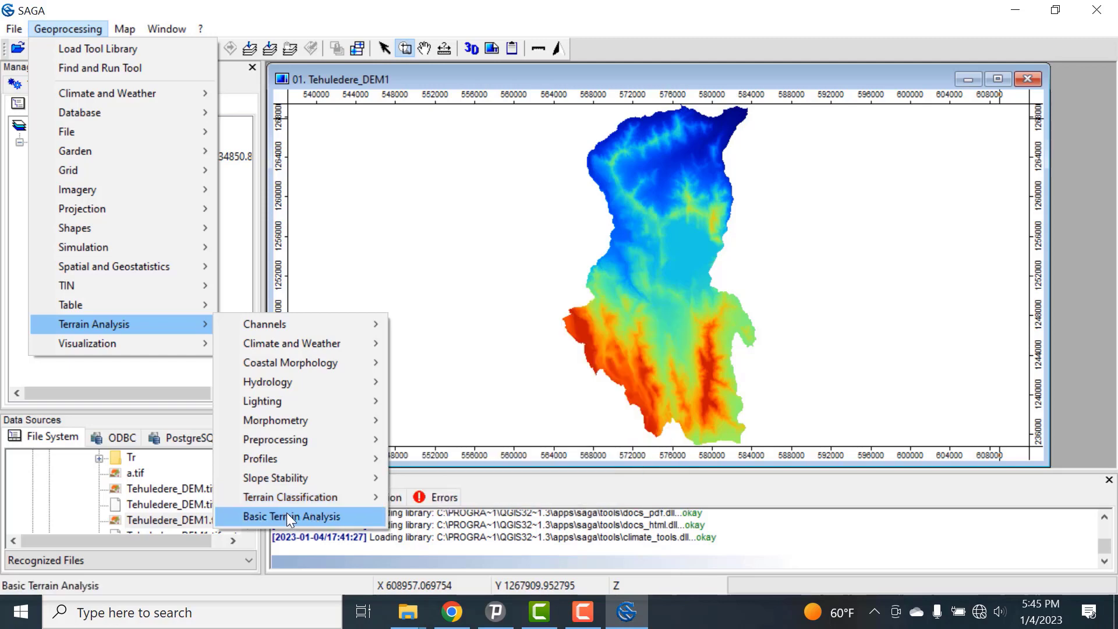
{"action": "left_click", "coordinate": [287, 513]}
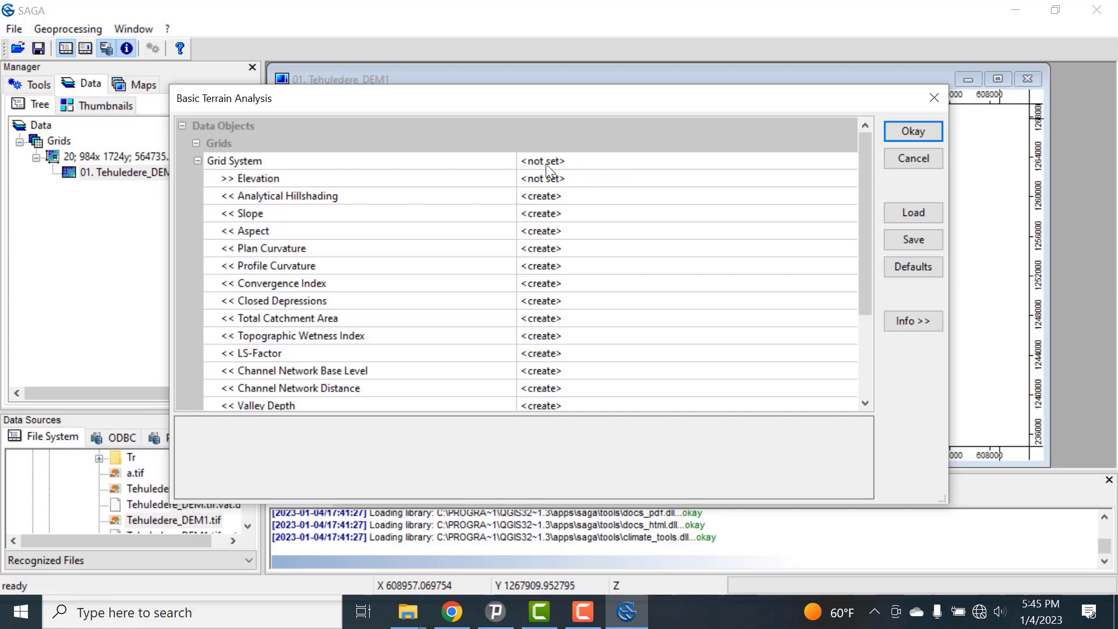
Step: Set the grid system to 20; 984x 1724y; 564735.253897x 1234850.899087y and the elevation input to 01. Tehuledere_DEM1
{"action": "left_click", "coordinate": [616, 163]}
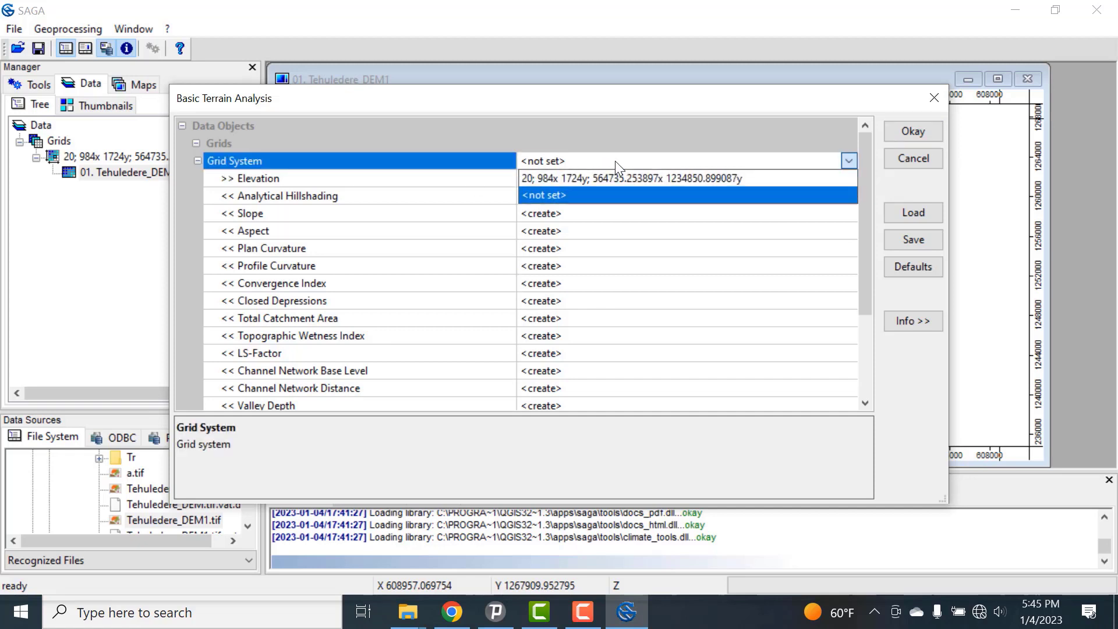
{"action": "left_click", "coordinate": [568, 181]}
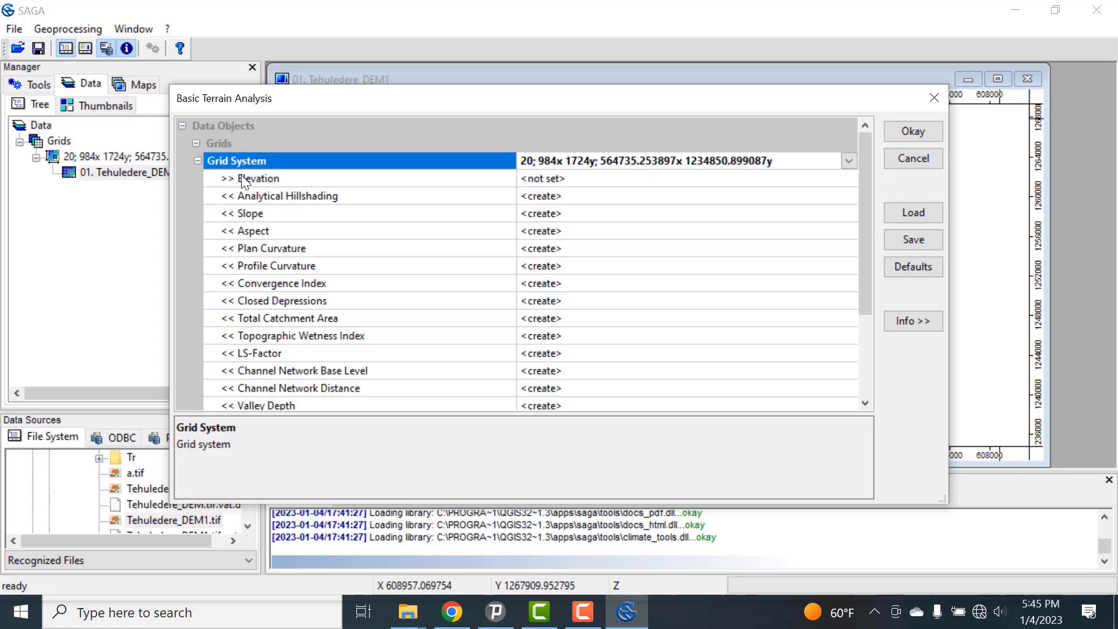
{"action": "left_click", "coordinate": [610, 184]}
{"action": "left_click", "coordinate": [609, 180]}
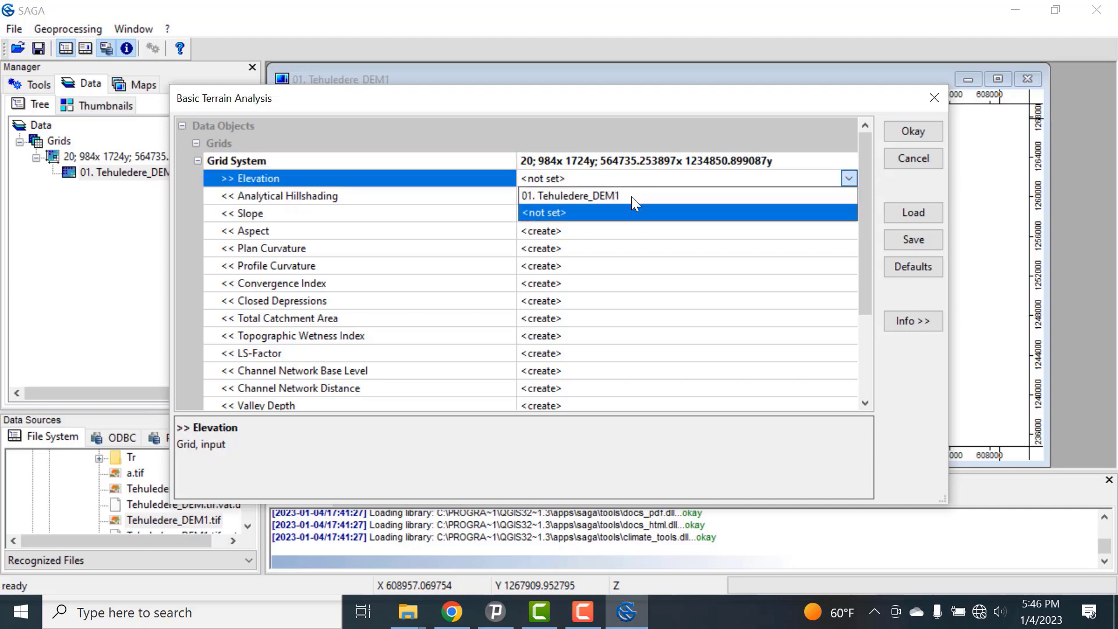
{"action": "left_click", "coordinate": [622, 203]}
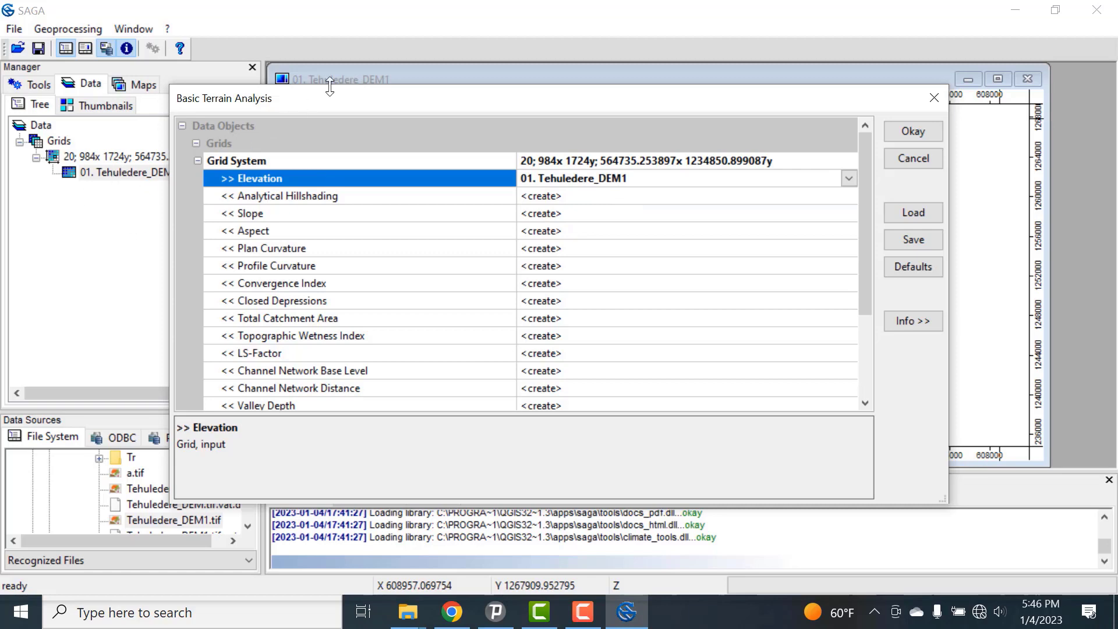
Step: Review the output grids, shapes and options, and run Basic Terrain Analysis with every output left on create
{"action": "left_click_drag", "start_coordinate": [329, 103], "coordinate": [441, 117]}
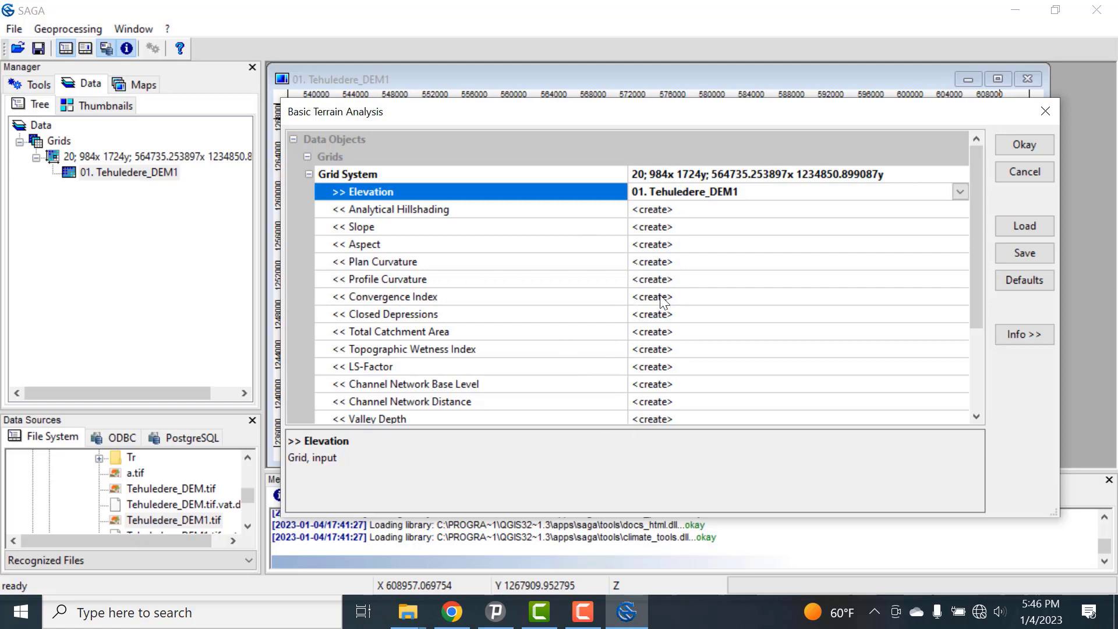
{"action": "scroll", "coordinate": [668, 304], "scroll_direction": "down", "scroll_amount": 3}
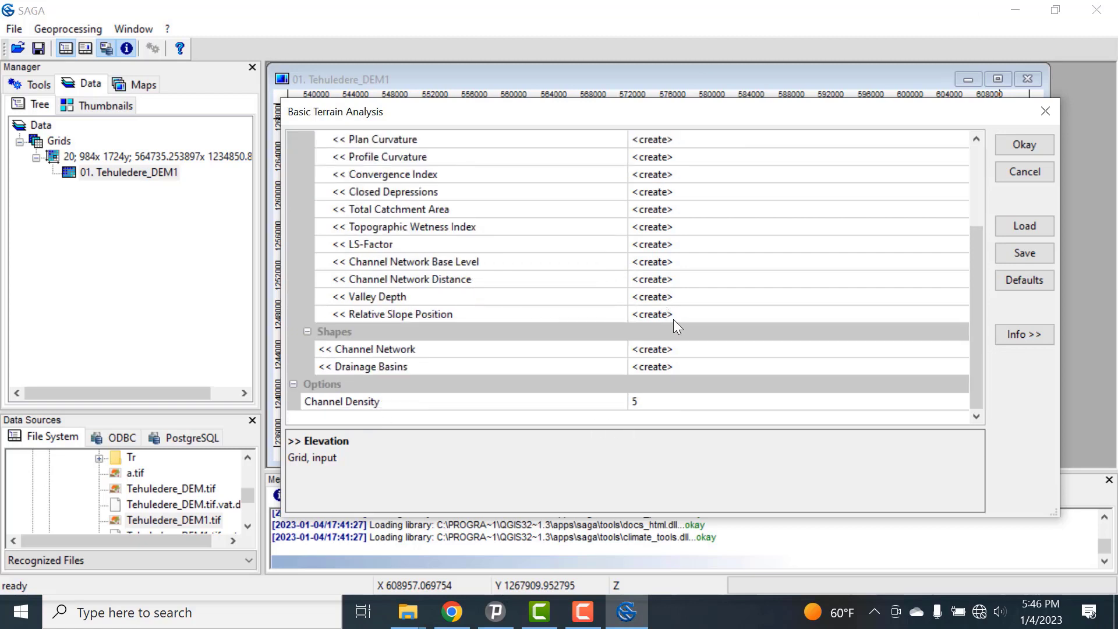
{"action": "scroll", "coordinate": [691, 297], "scroll_direction": "up", "scroll_amount": 3}
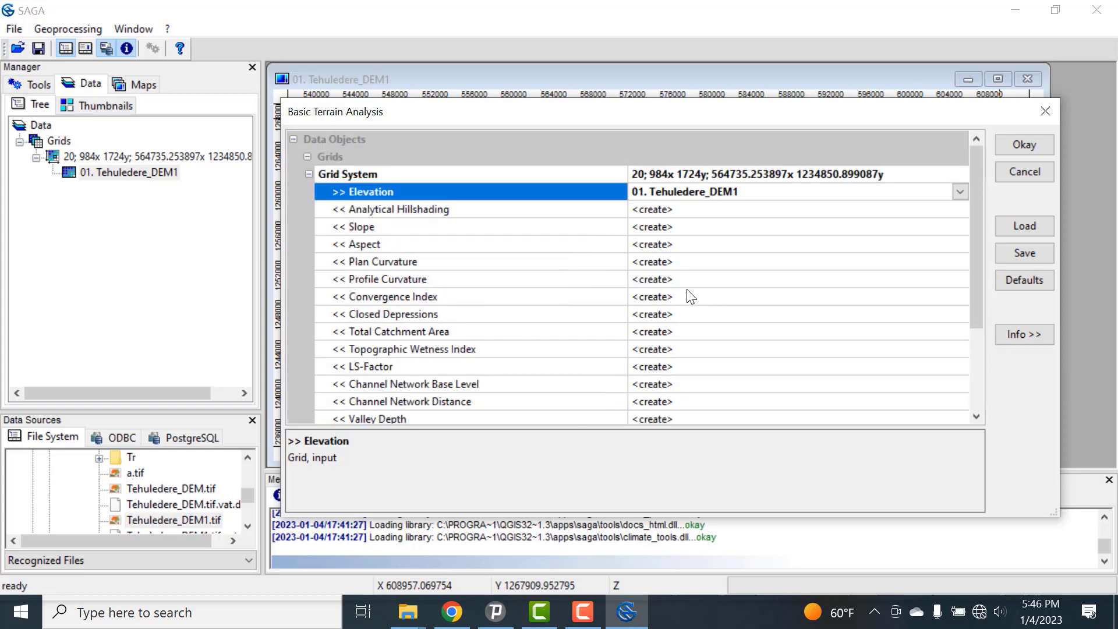
{"action": "left_click", "coordinate": [1016, 144]}
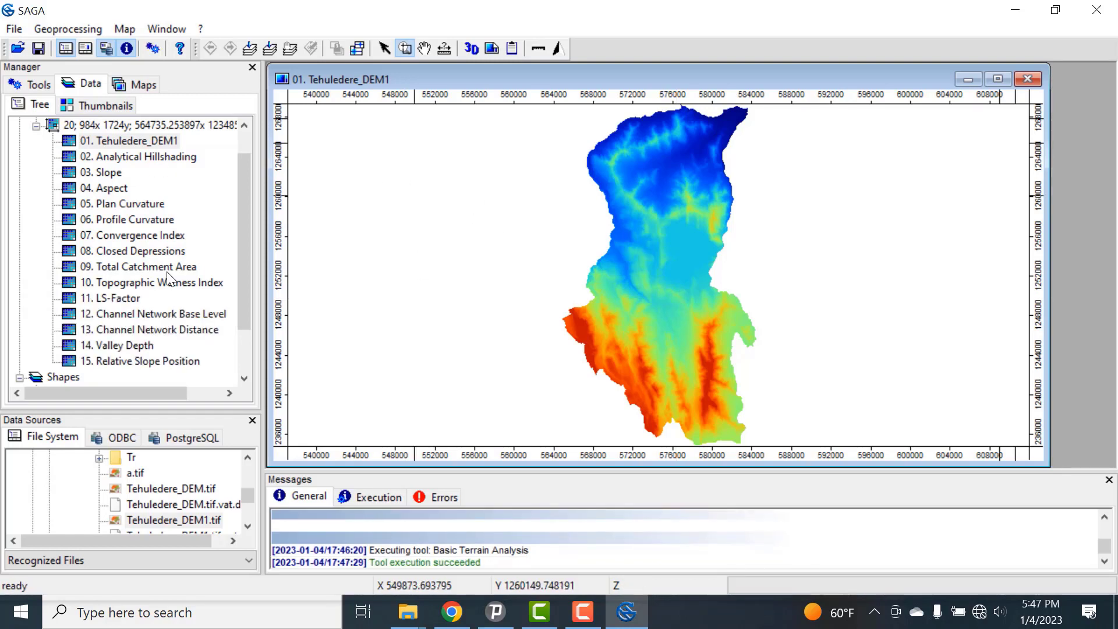
Step: Display the Analytical Hillshading grid in a new map and enlarge its window to nearly fill the workspace
{"action": "double_click", "coordinate": [175, 158]}
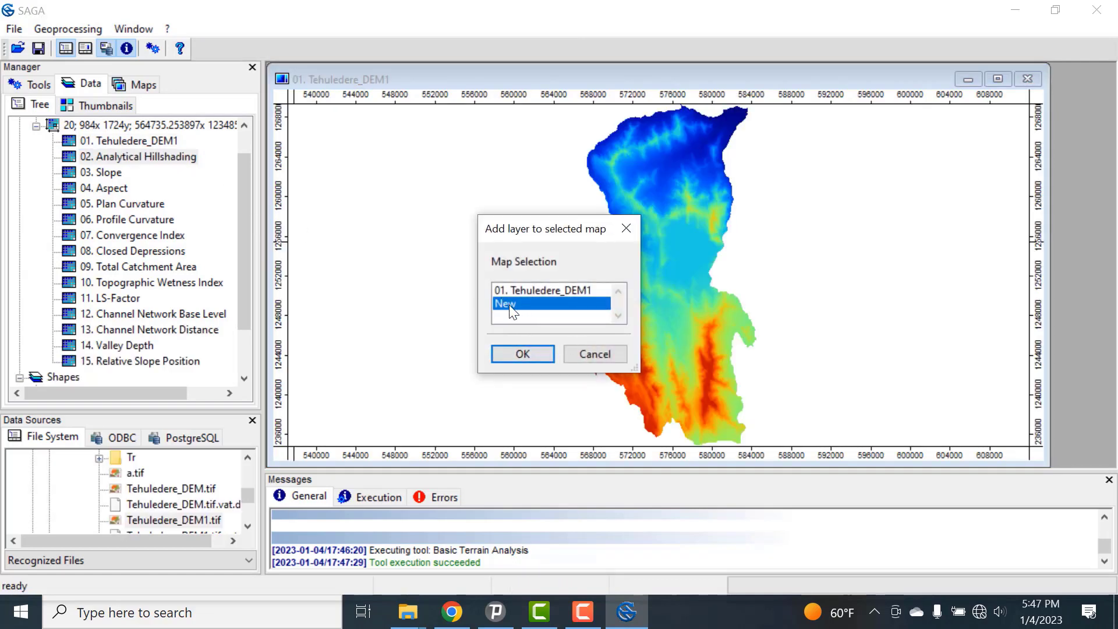
{"action": "left_click", "coordinate": [523, 354]}
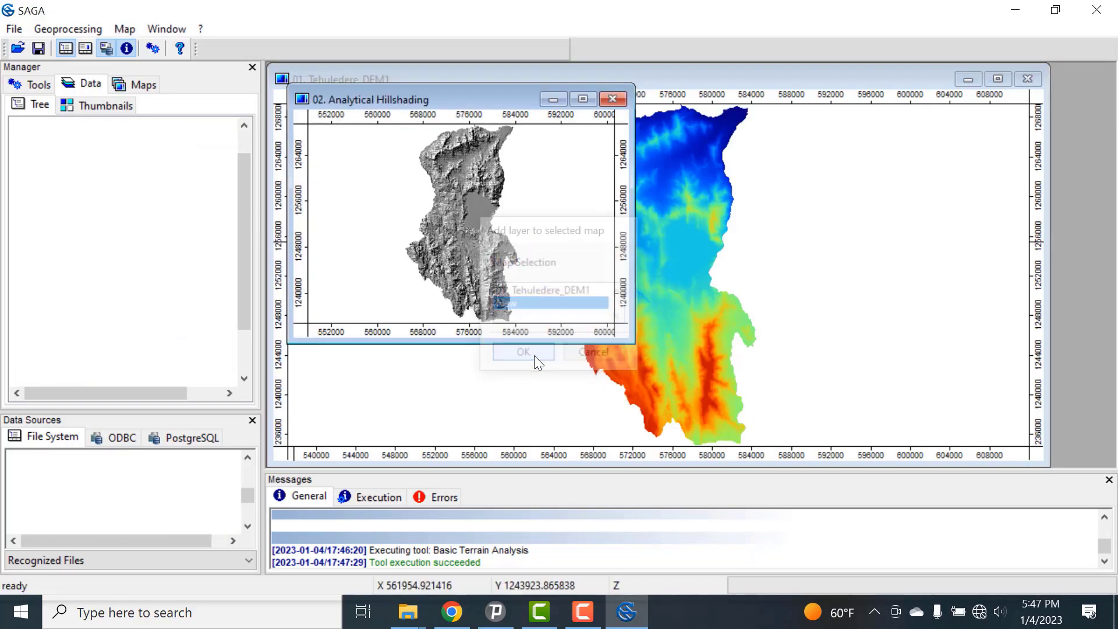
{"action": "left_click_drag", "start_coordinate": [530, 344], "coordinate": [531, 464]}
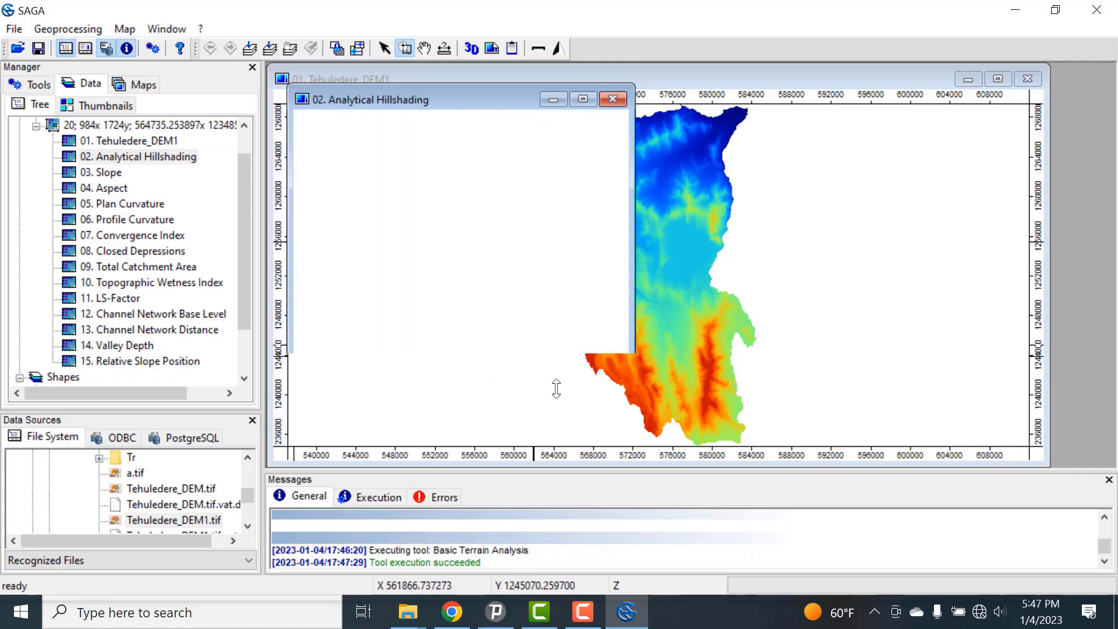
{"action": "left_click_drag", "start_coordinate": [629, 297], "coordinate": [1018, 289]}
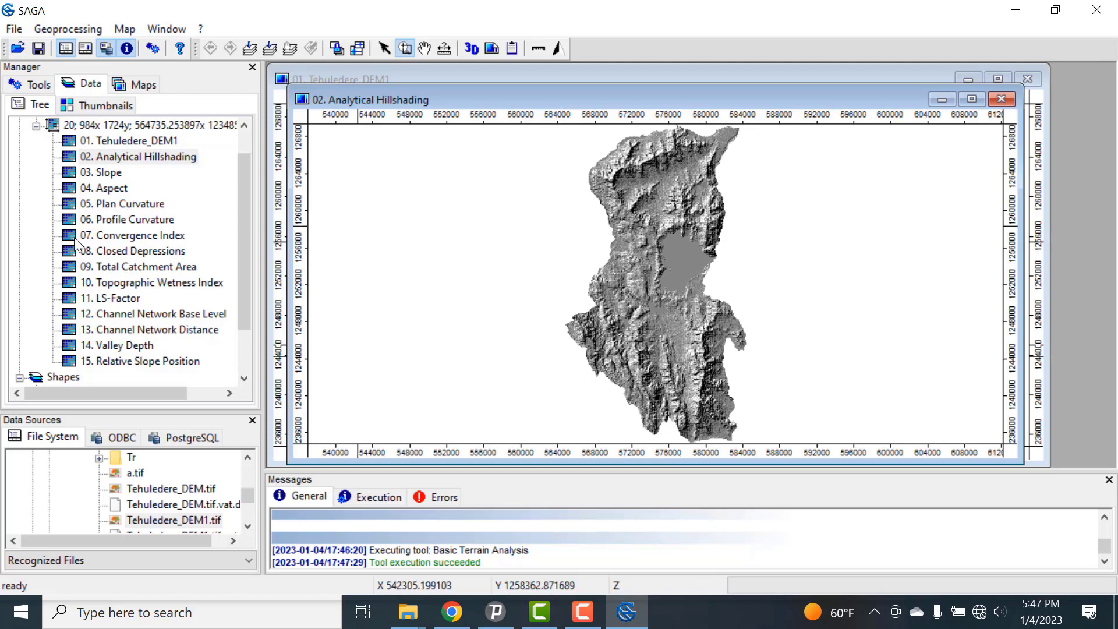
Step: Display the Slope and Aspect grids in separate new maps and arrange their windows side by side in the workspace
{"action": "double_click", "coordinate": [108, 173]}
{"action": "left_click", "coordinate": [530, 354]}
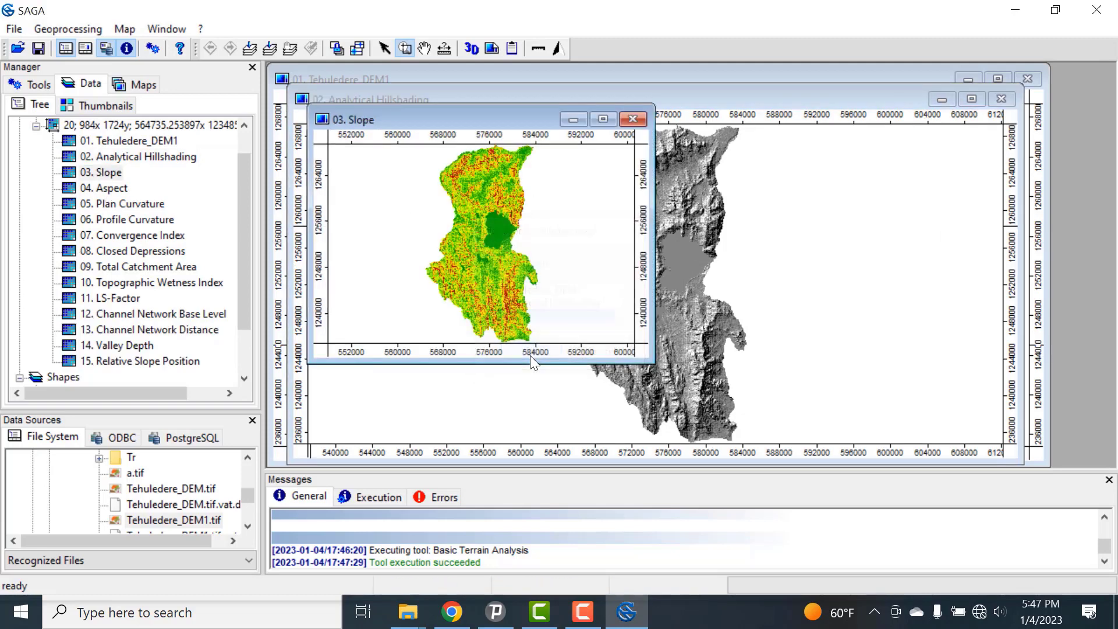
{"action": "double_click", "coordinate": [114, 191]}
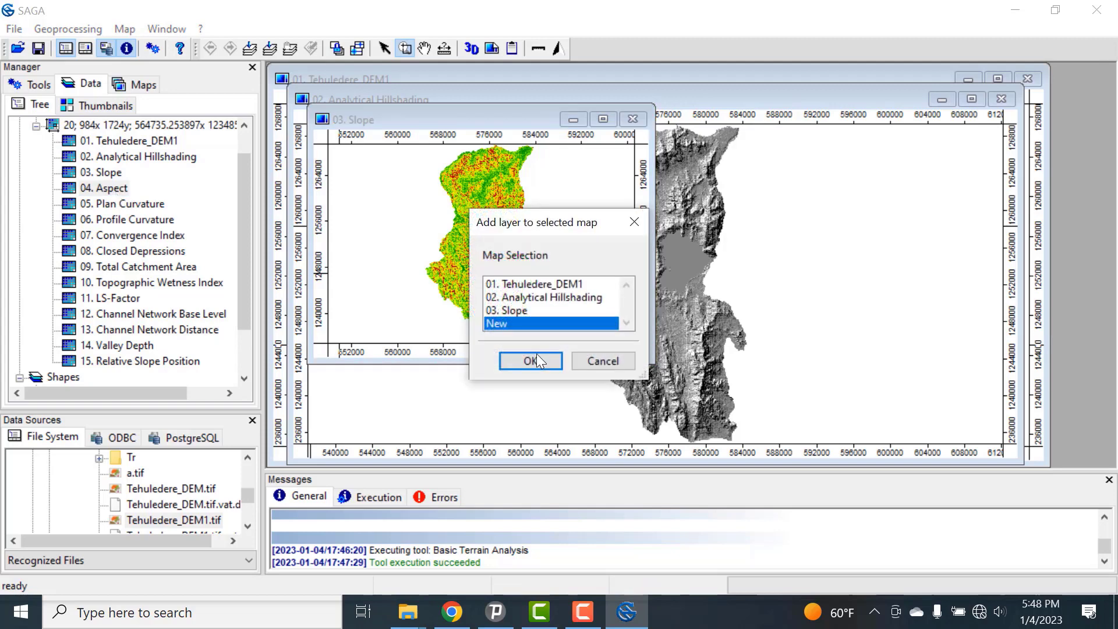
{"action": "left_click", "coordinate": [519, 358]}
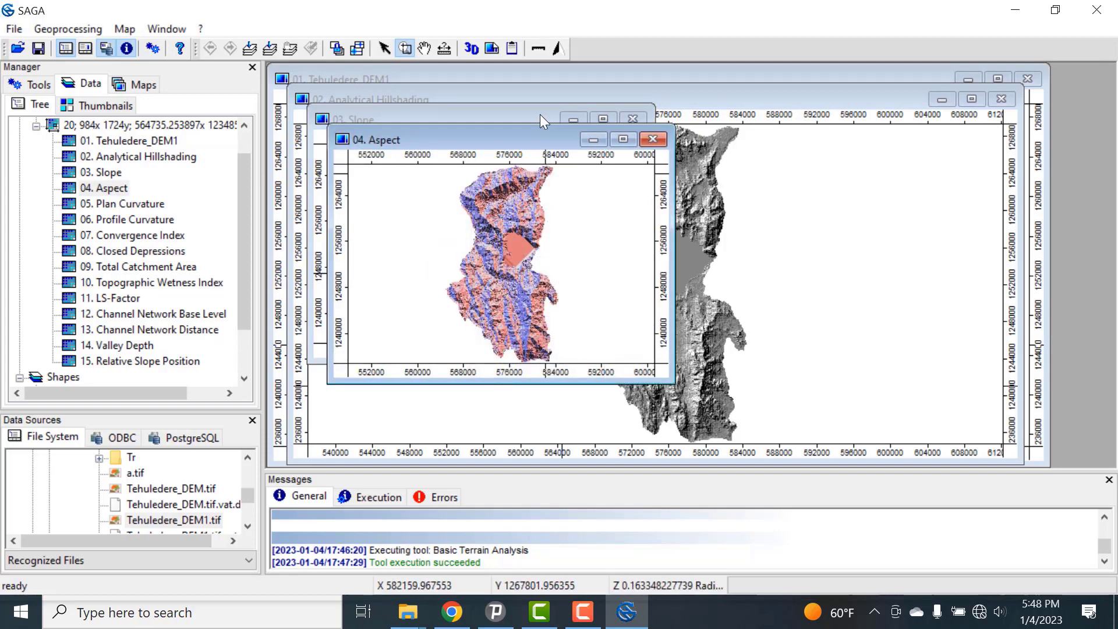
{"action": "left_click_drag", "start_coordinate": [522, 140], "coordinate": [864, 85]}
{"action": "left_click_drag", "start_coordinate": [487, 120], "coordinate": [443, 63]}
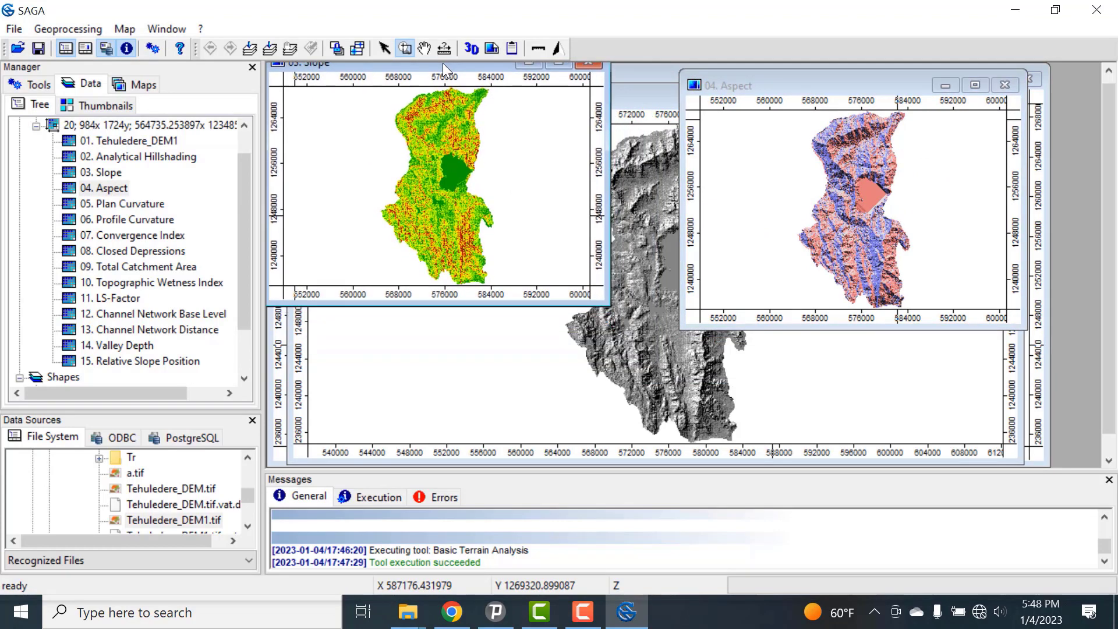
Step: Display the Topographic Wetness Index grid in a new map and place its window below the Slope map
{"action": "double_click", "coordinate": [152, 282]}
{"action": "left_click", "coordinate": [526, 366]}
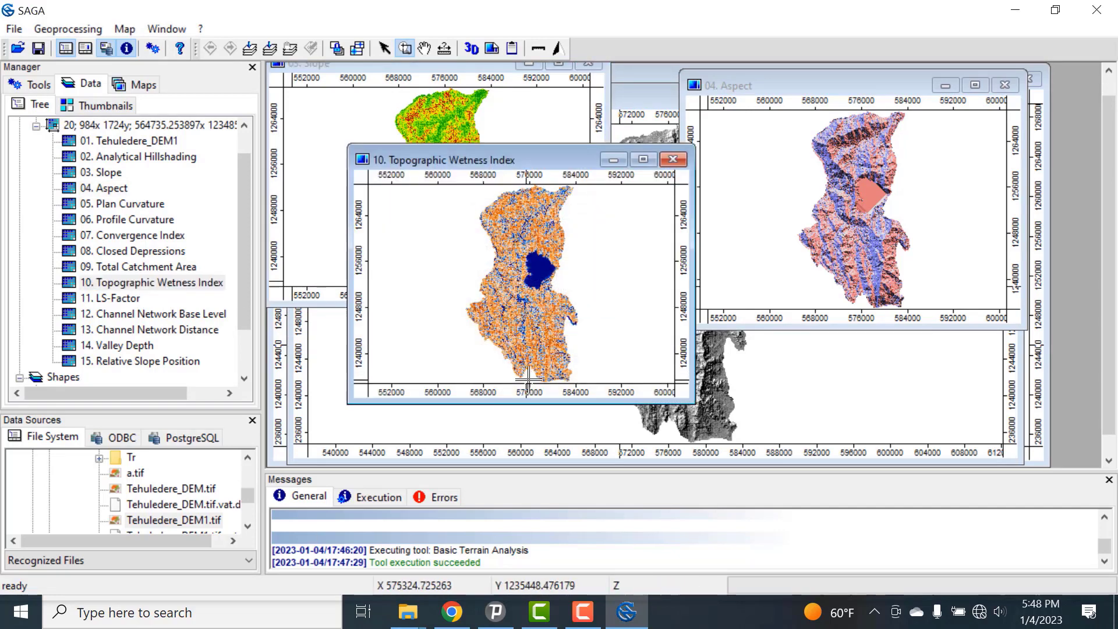
{"action": "left_click_drag", "start_coordinate": [518, 152], "coordinate": [470, 254]}
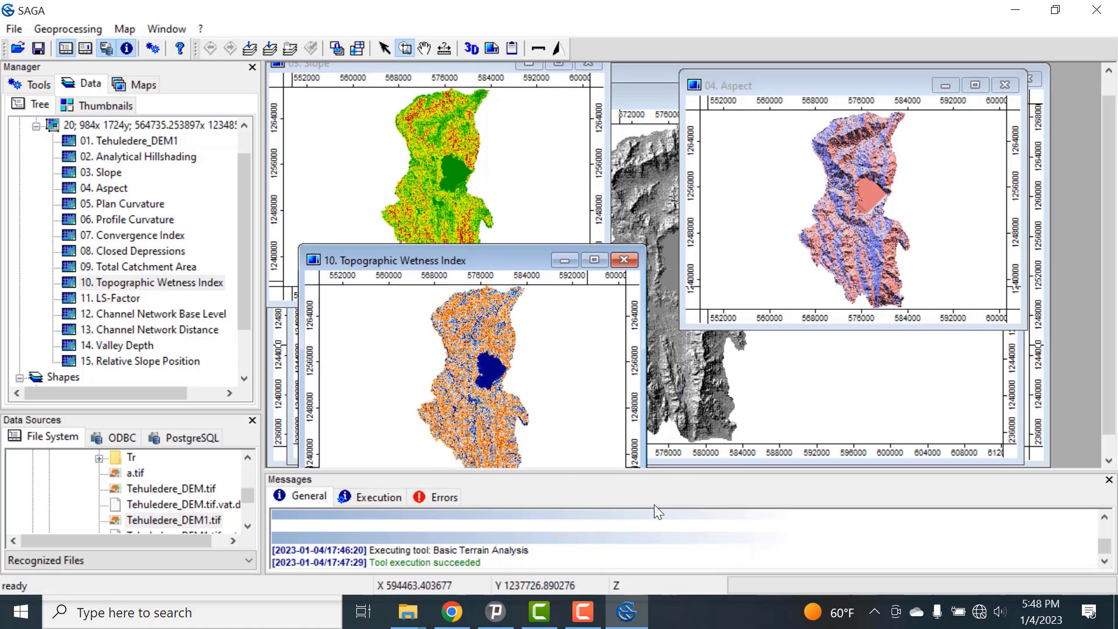
{"action": "left_click_drag", "start_coordinate": [655, 504], "coordinate": [680, 477]}
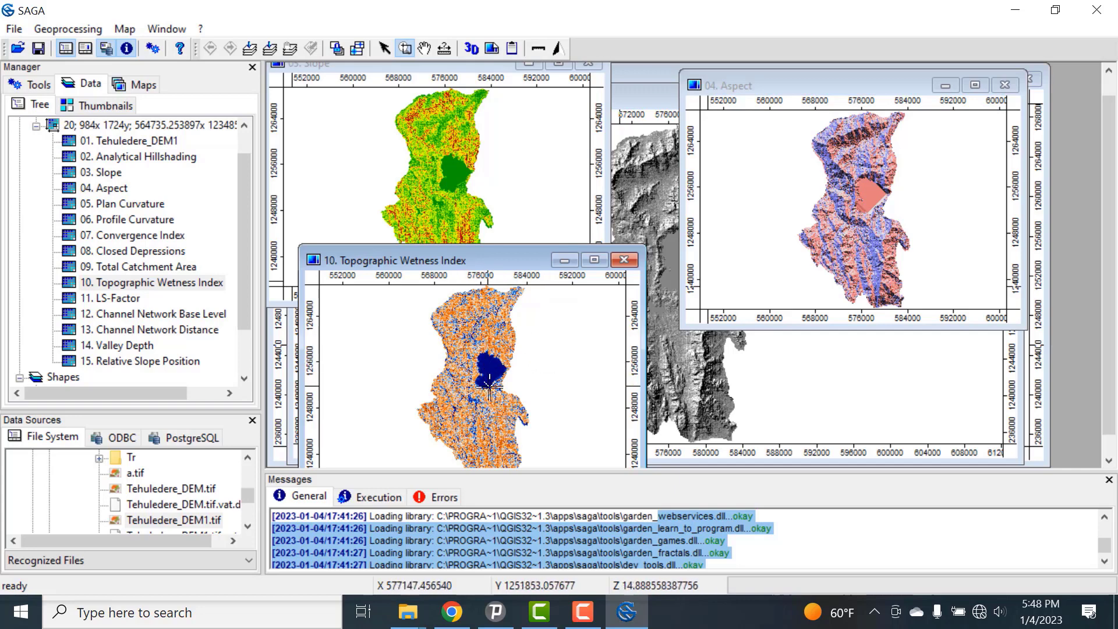
{"action": "scroll", "coordinate": [487, 315], "scroll_direction": "down", "scroll_amount": 3}
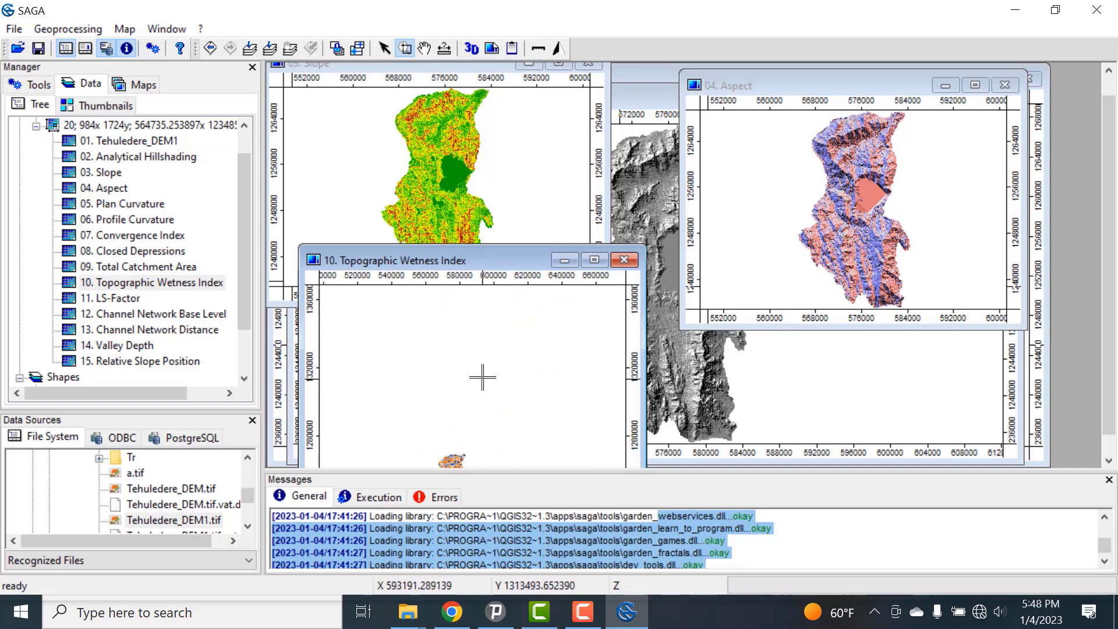
{"action": "scroll", "coordinate": [482, 377], "scroll_direction": "up", "scroll_amount": 3}
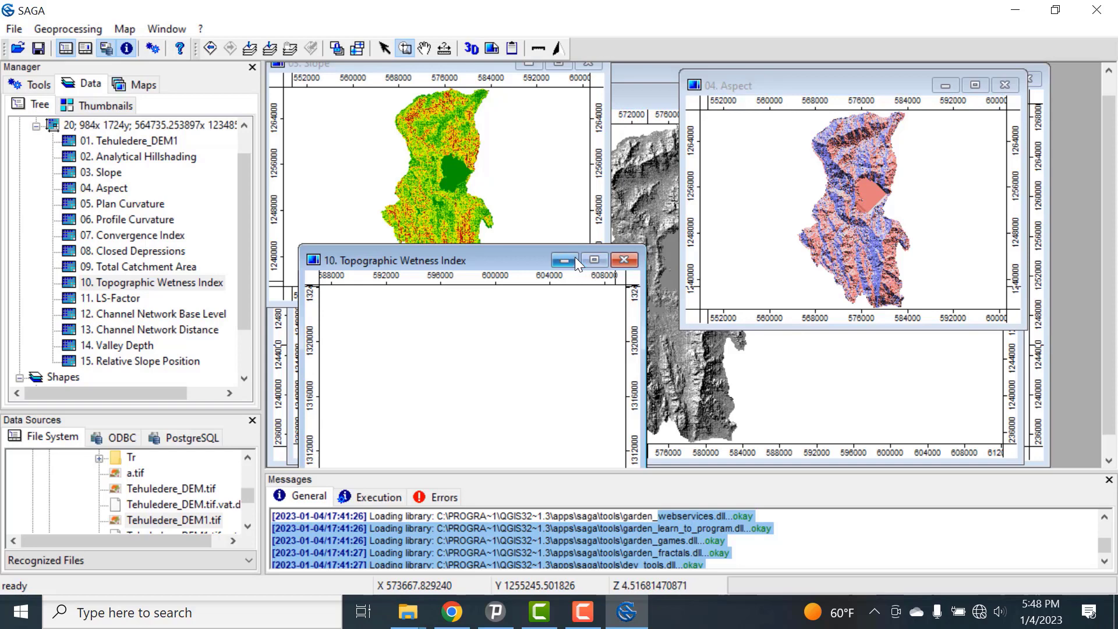
Step: Display the LS-Factor grid in a new map and move its window over the Topographic Wetness Index map
{"action": "right_click", "coordinate": [144, 282]}
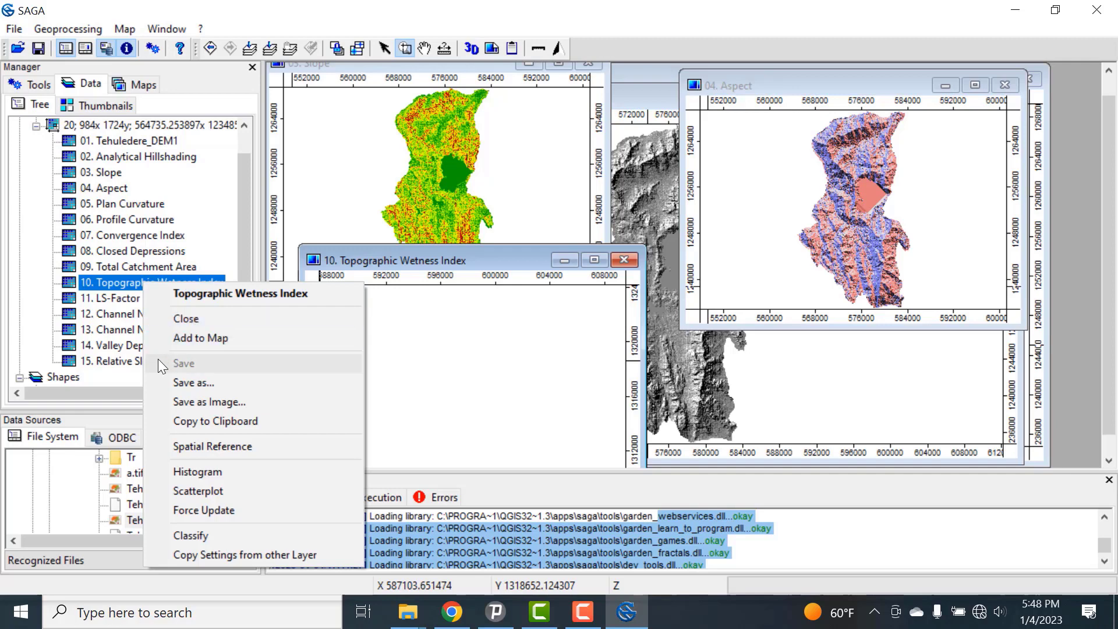
{"action": "left_click", "coordinate": [200, 338]}
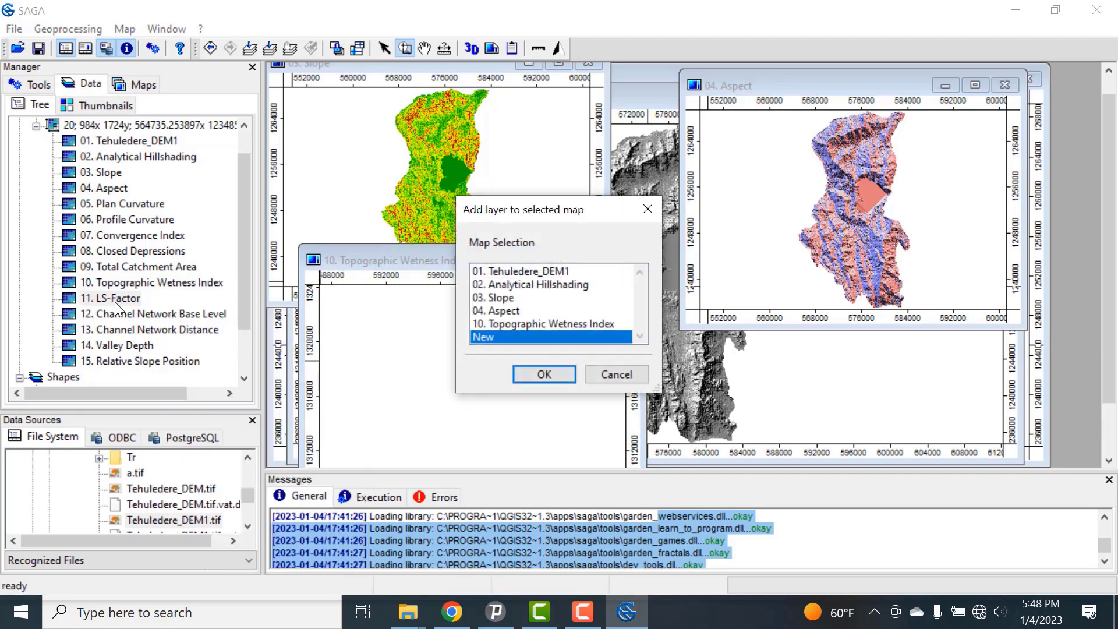
{"action": "left_click", "coordinate": [540, 374]}
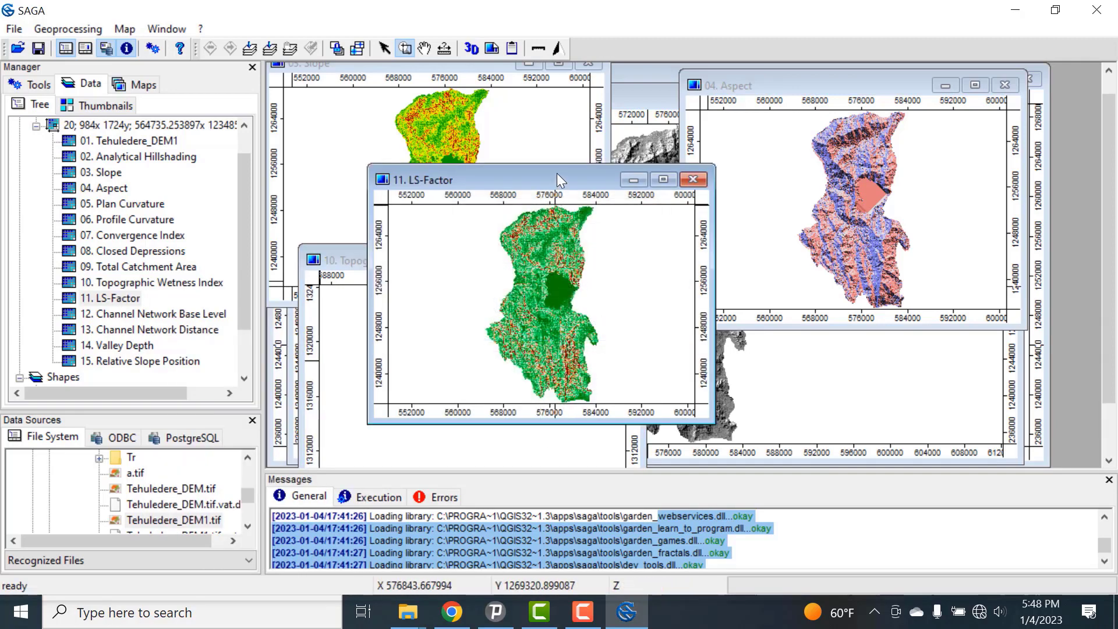
{"action": "left_click_drag", "start_coordinate": [556, 174], "coordinate": [487, 242]}
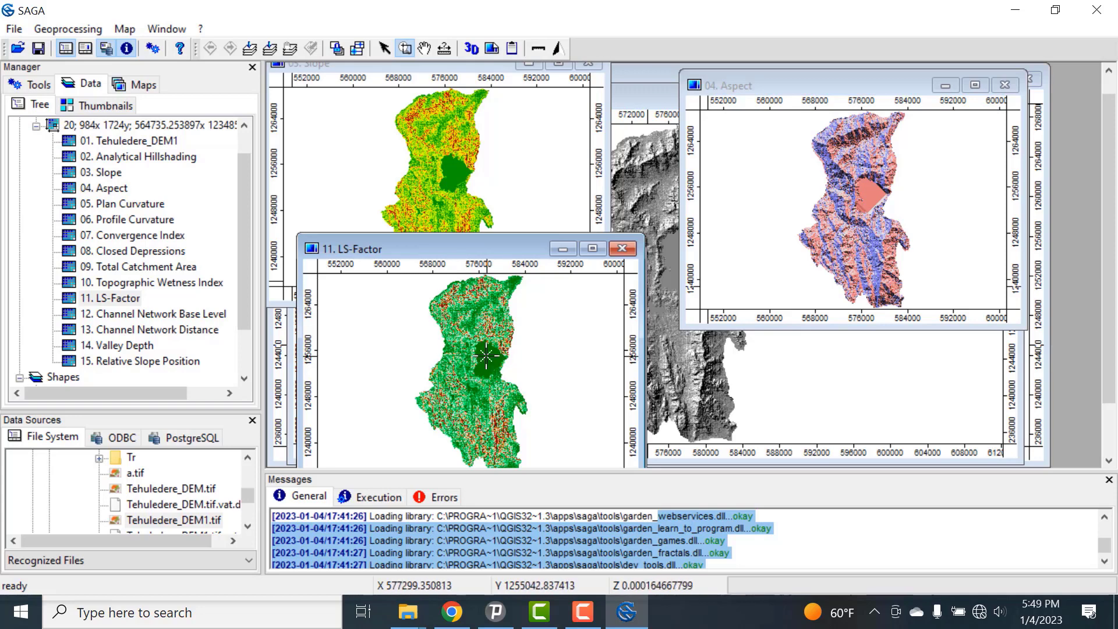
Step: Display the Valley Depth grid in a new map and move its window beside the LS-Factor map
{"action": "double_click", "coordinate": [118, 345]}
{"action": "left_click", "coordinate": [547, 380]}
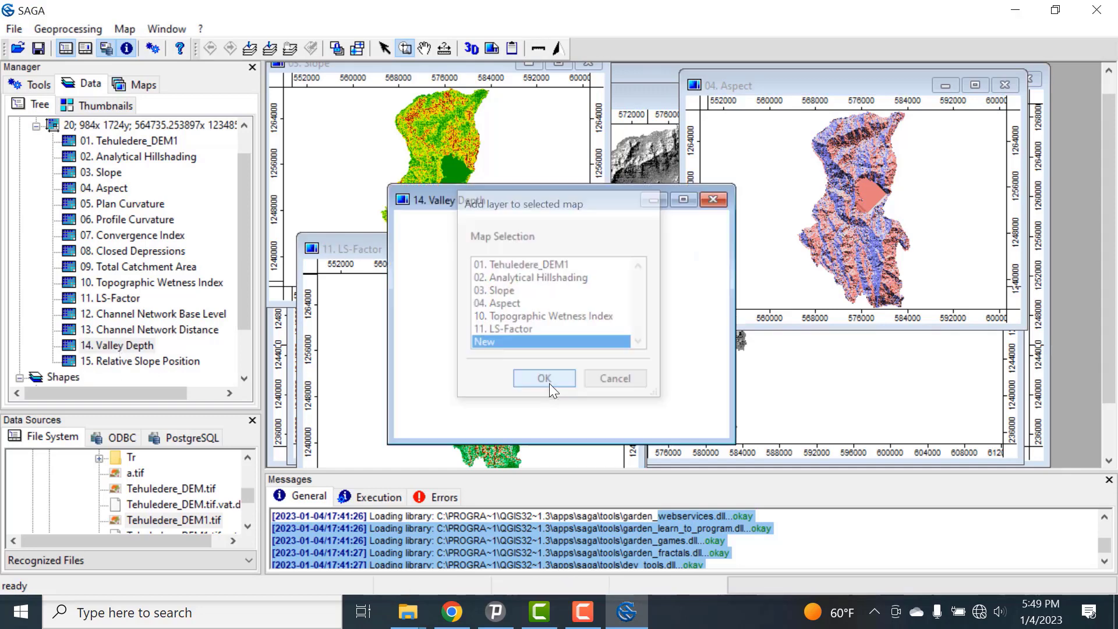
{"action": "left_click_drag", "start_coordinate": [595, 190], "coordinate": [729, 177]}
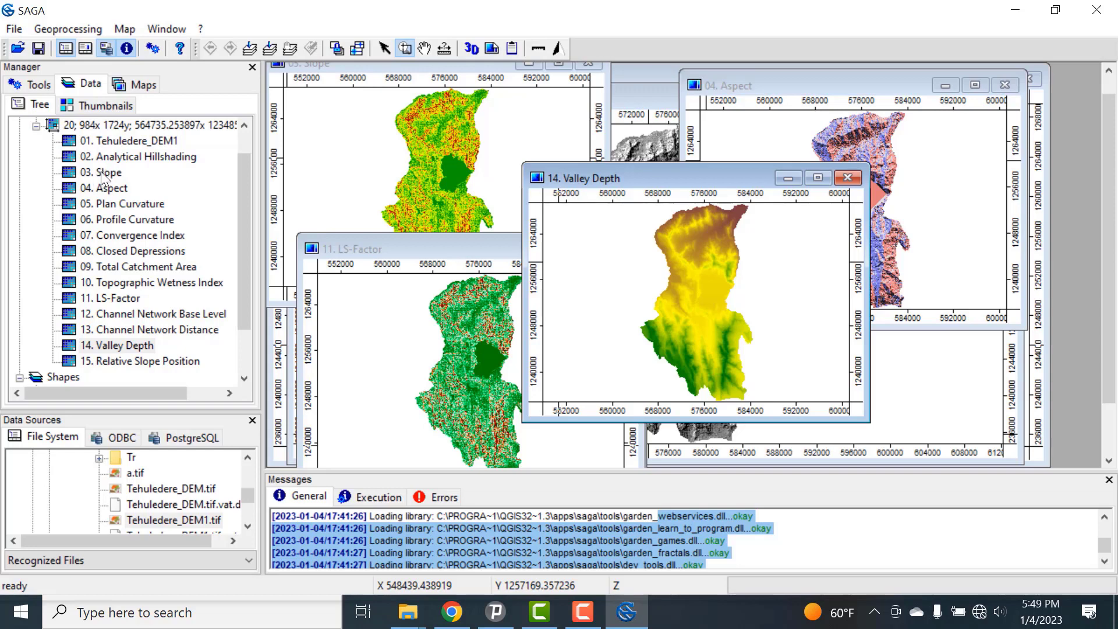
Step: Start saving the Slope grid under a new name, create a folder named Dem_Drive inside Tr, and open that folder
{"action": "right_click", "coordinate": [101, 171]}
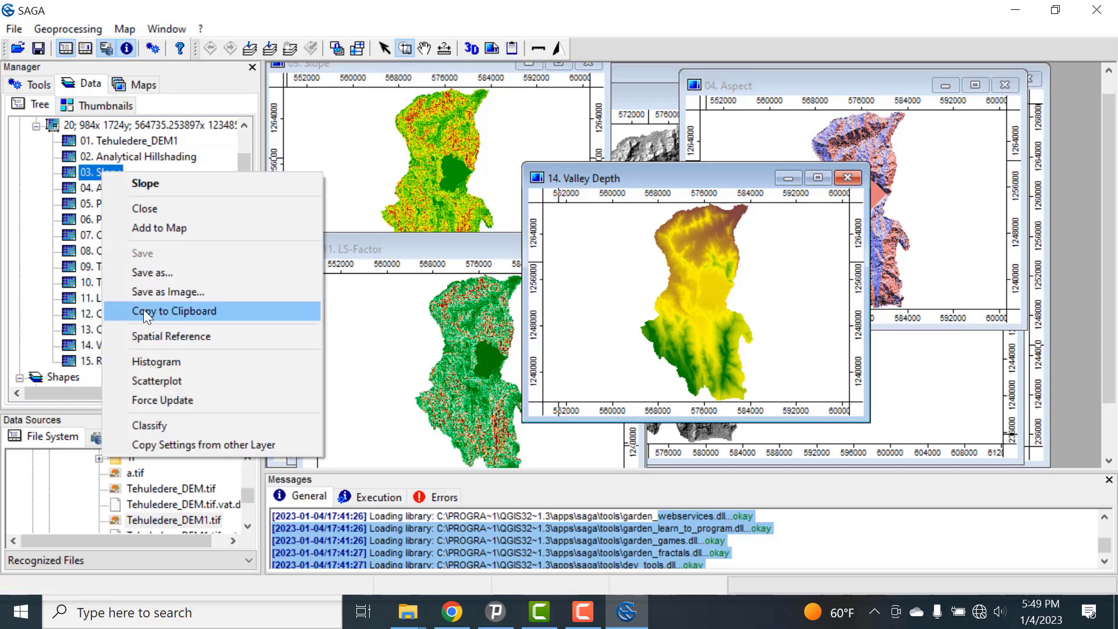
{"action": "left_click", "coordinate": [153, 274]}
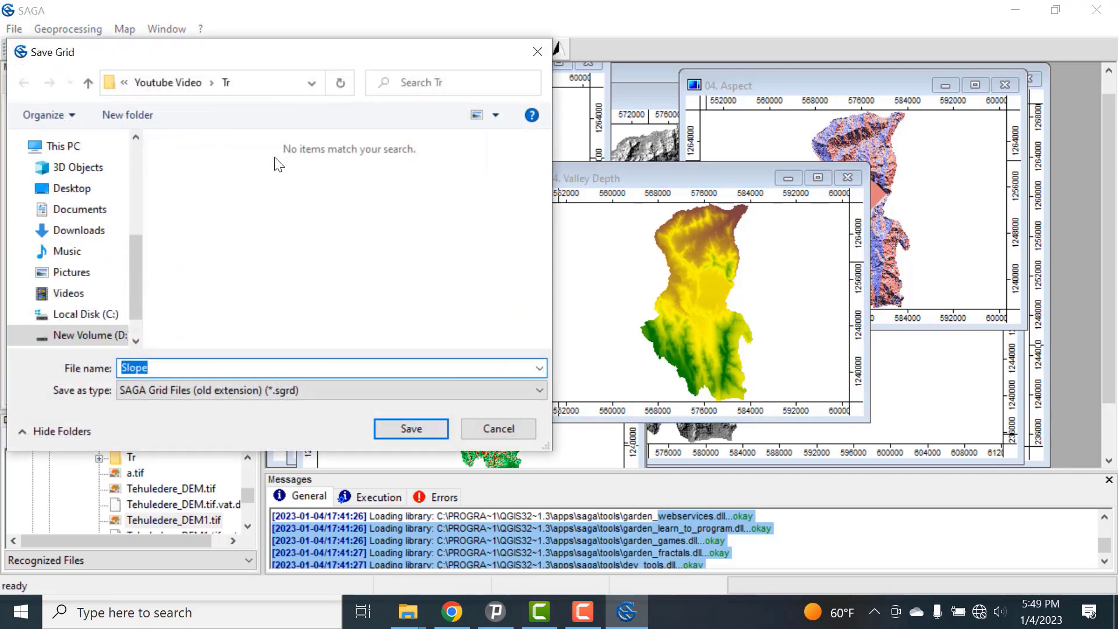
{"action": "right_click", "coordinate": [304, 204]}
{"action": "mouse_move", "coordinate": [389, 382]}
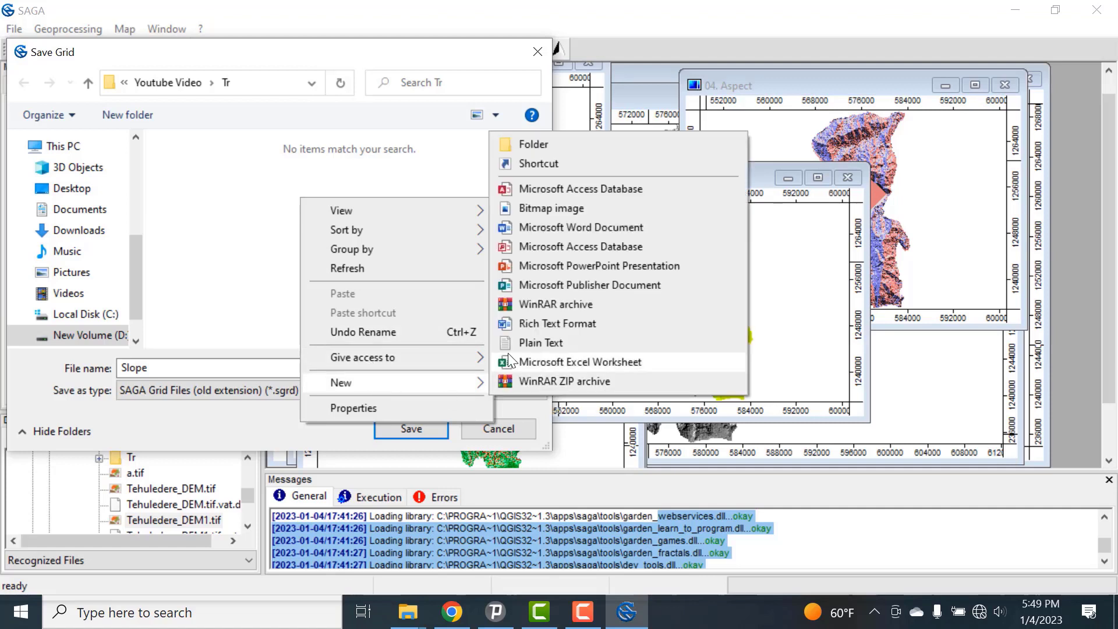
{"action": "left_click", "coordinate": [512, 144]}
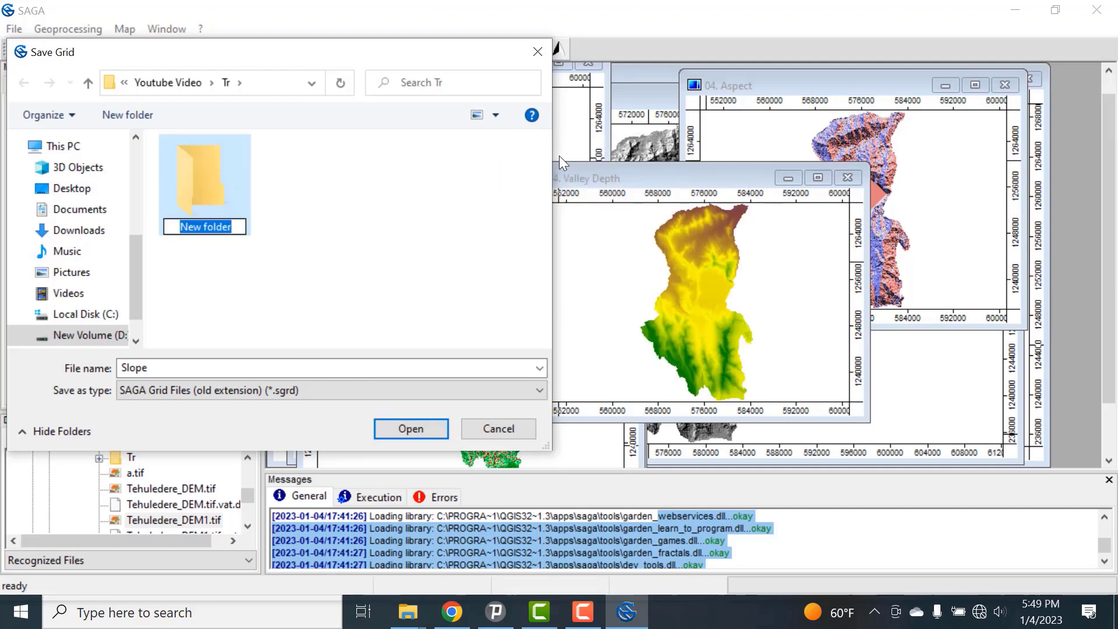
{"action": "type", "text": "Dem"}
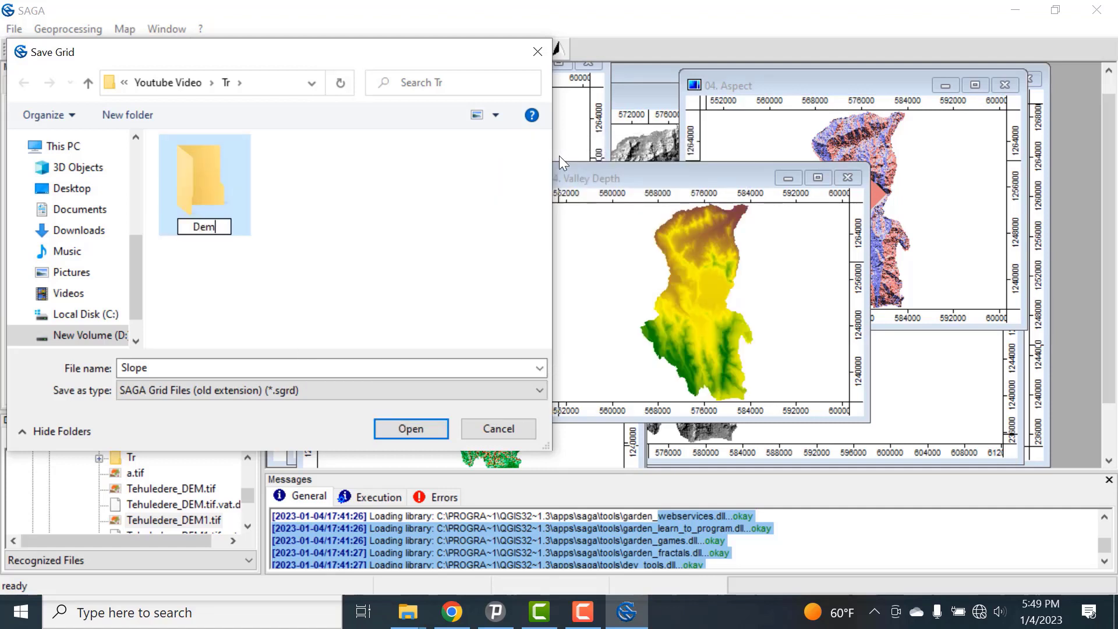
{"action": "type", "text": "_Drive"}
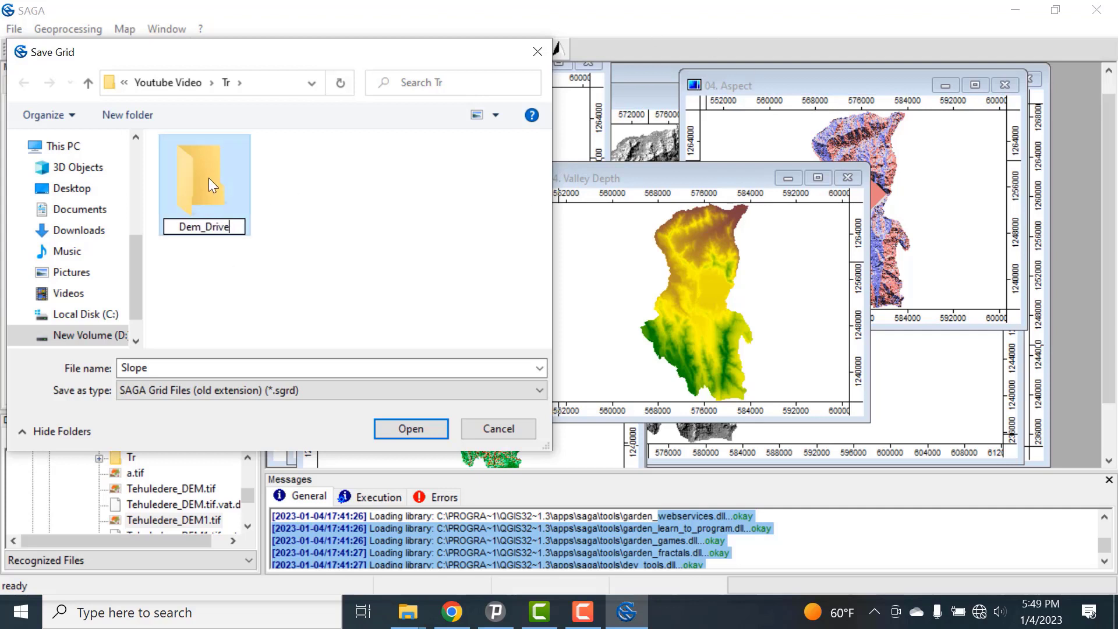
{"action": "key", "text": "Return"}
{"action": "double_click", "coordinate": [208, 177]}
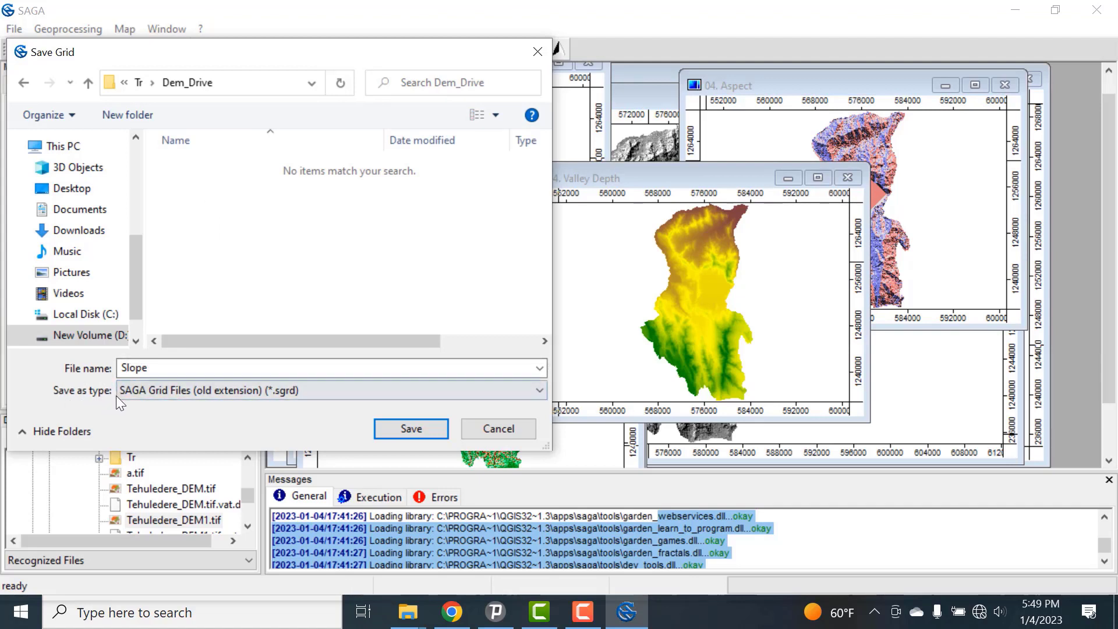
Step: Try to save the Slope grid in the Dem_Drive folder as GeoTIFF (*.tif) with the file name Slope
{"action": "left_click", "coordinate": [182, 389]}
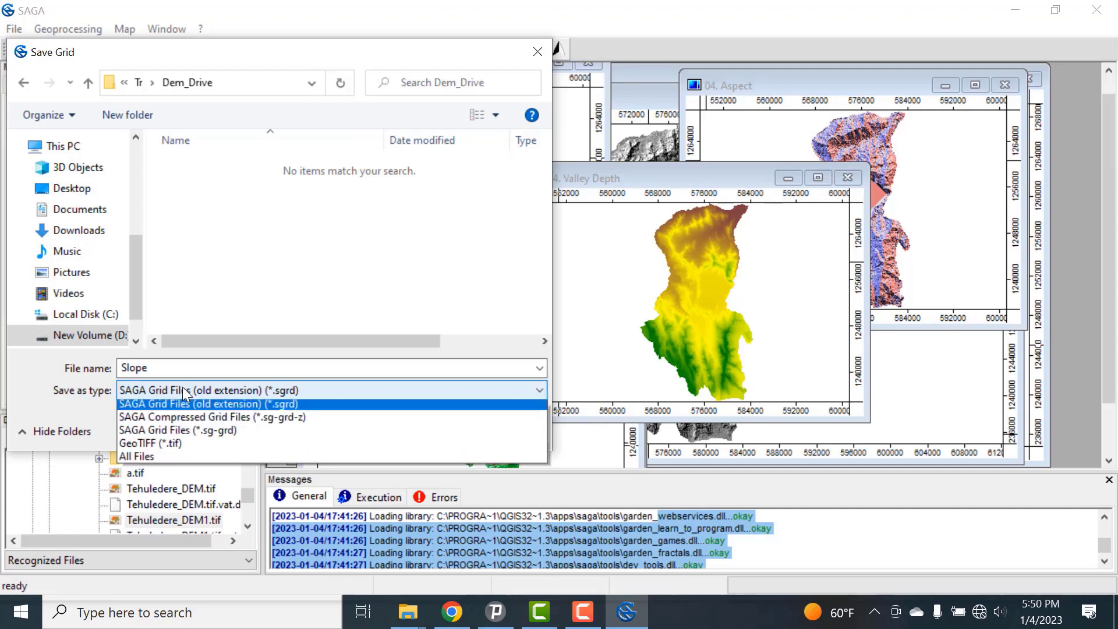
{"action": "left_click", "coordinate": [173, 447]}
{"action": "left_click", "coordinate": [408, 431]}
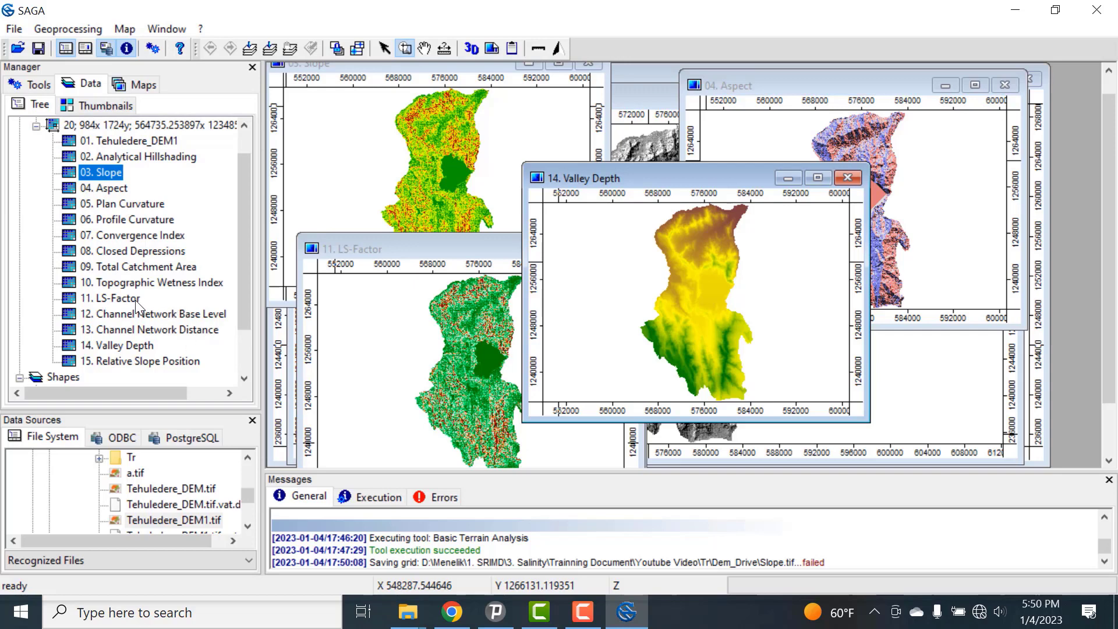
Step: Try to save the LS-Factor grid in the Dem_Drive folder as GeoTIFF (*.tif) with the file name LS-Factor
{"action": "right_click", "coordinate": [99, 297]}
{"action": "left_click", "coordinate": [148, 397]}
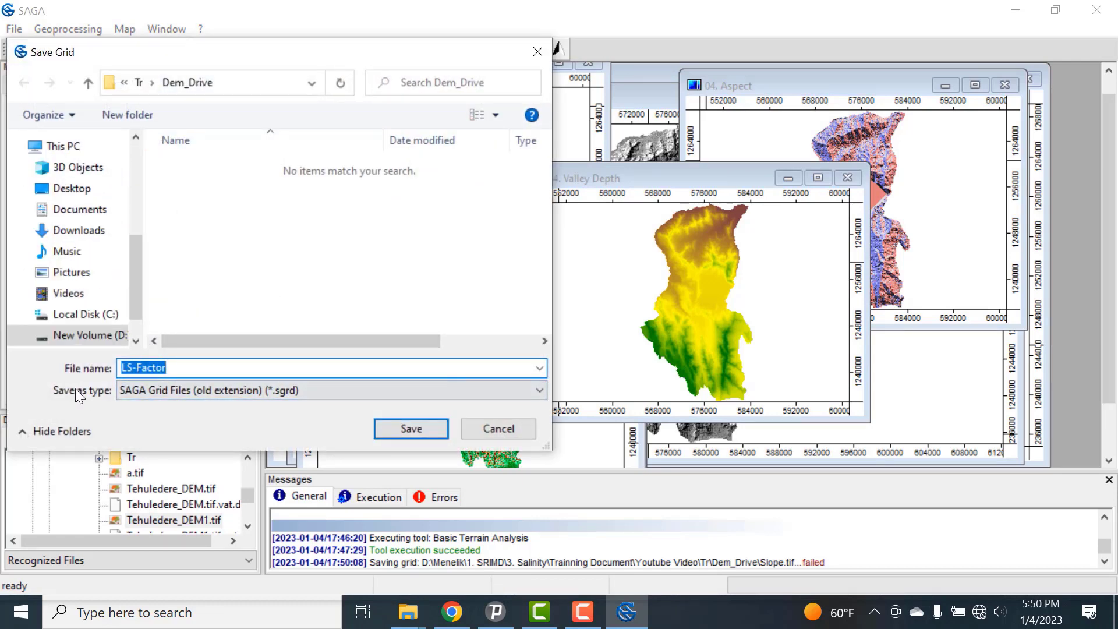
{"action": "left_click", "coordinate": [198, 390]}
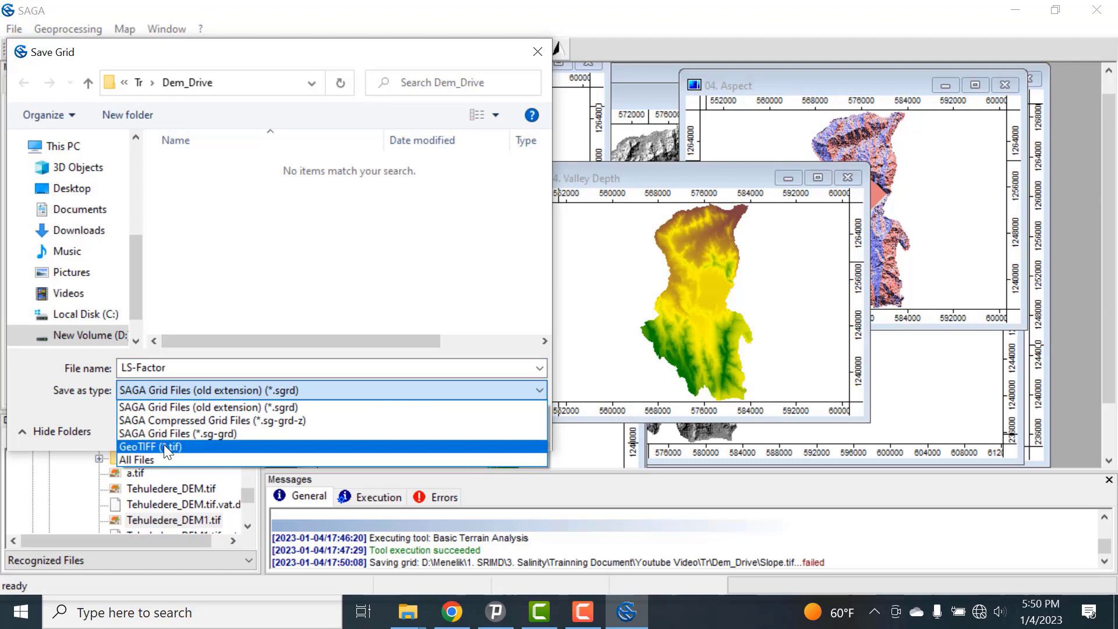
{"action": "left_click", "coordinate": [169, 447]}
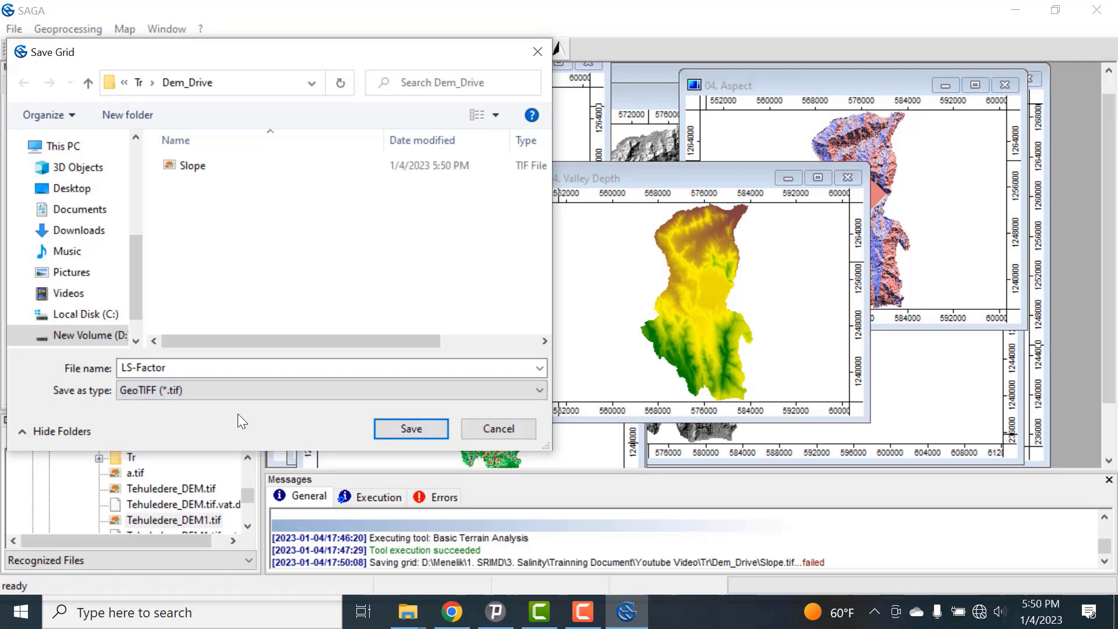
{"action": "left_click", "coordinate": [431, 428]}
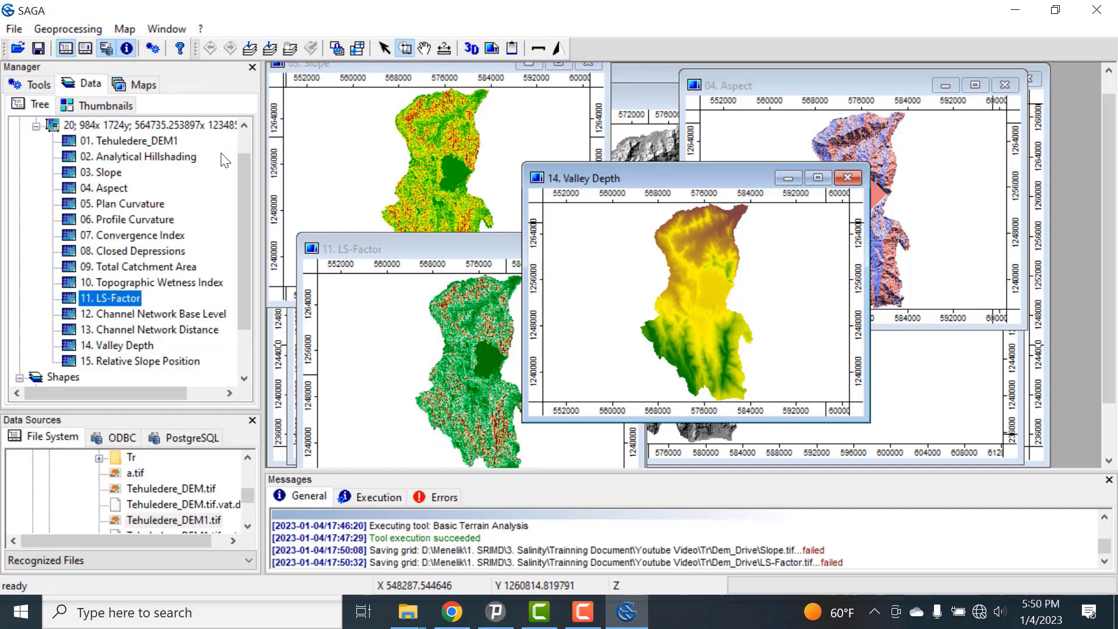
Step: Open the Export GeoTIFF tool for grids and set its grid system to 20; 984x 1724y; 564735.253897x 1234850.899087y
{"action": "left_click", "coordinate": [66, 31]}
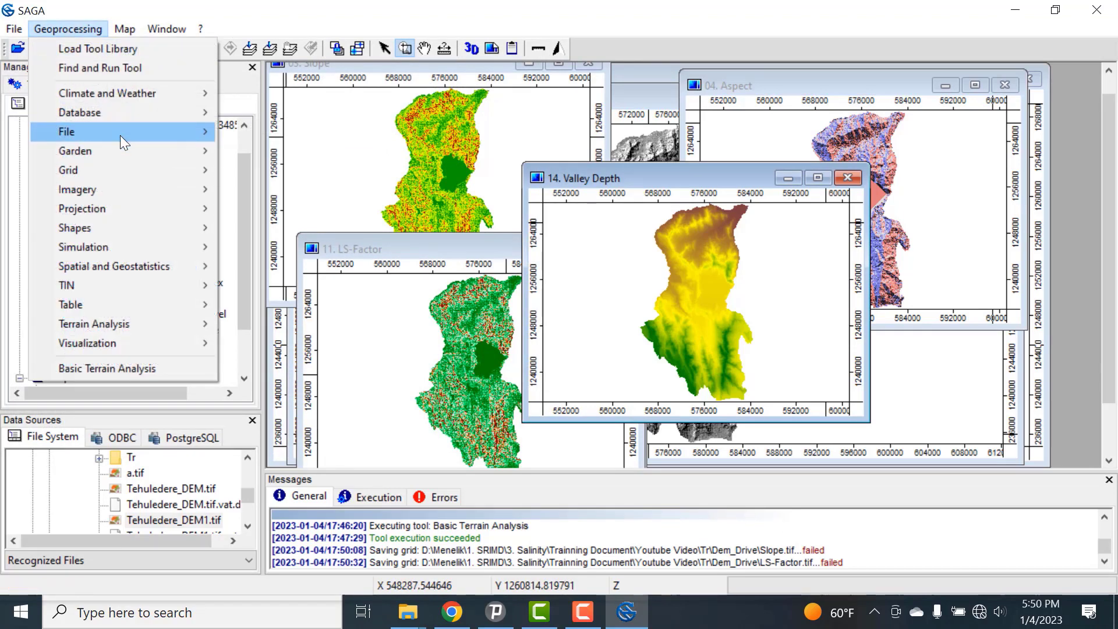
{"action": "mouse_move", "coordinate": [120, 133]}
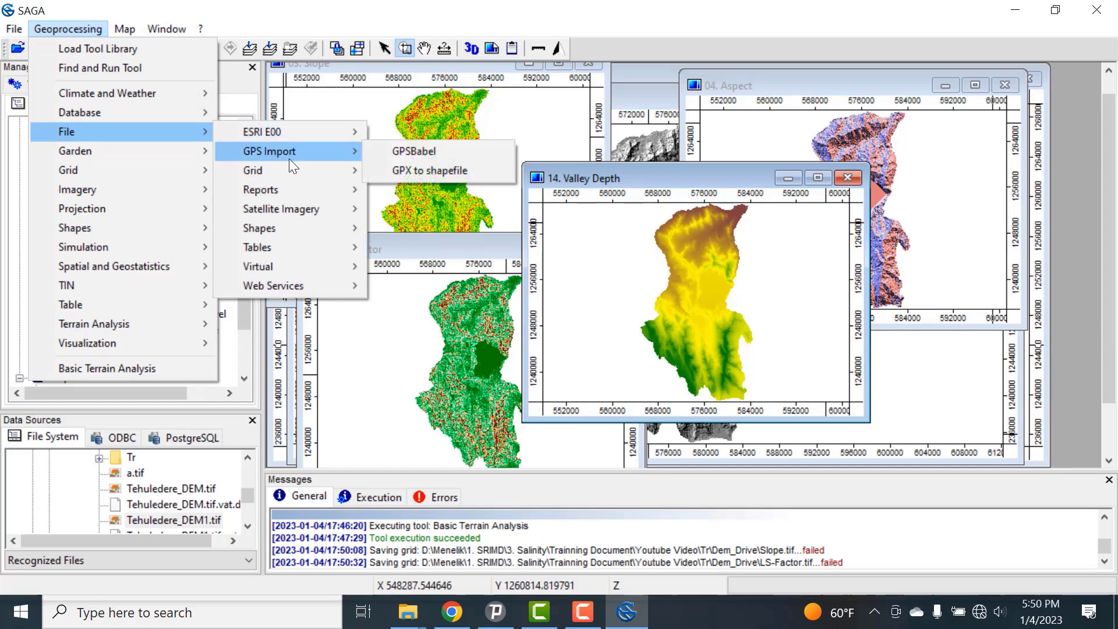
{"action": "mouse_move", "coordinate": [295, 189]}
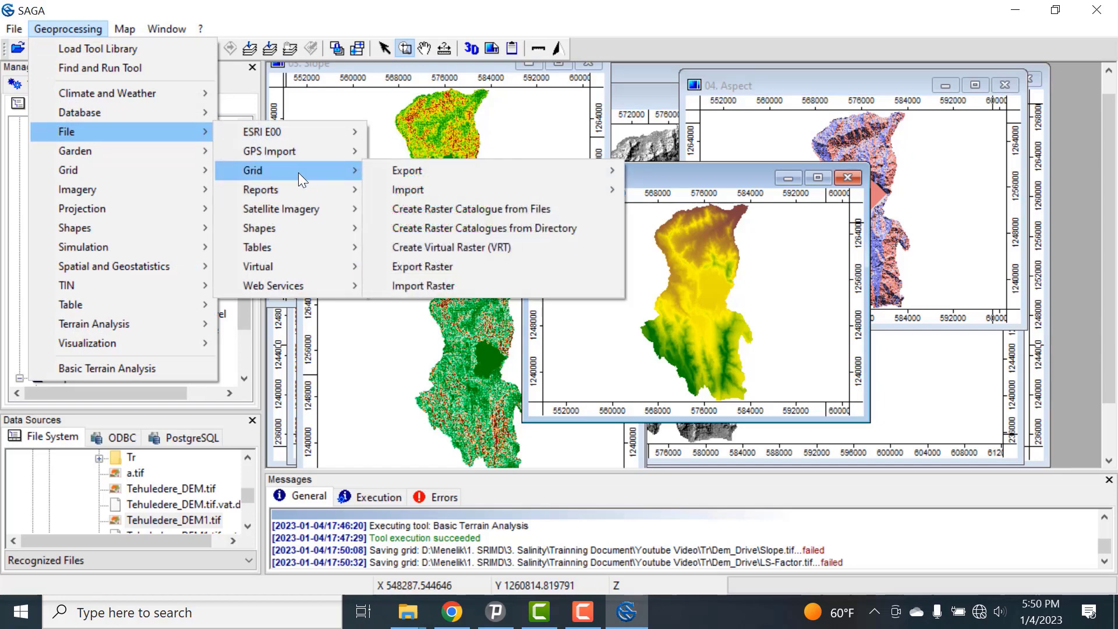
{"action": "mouse_move", "coordinate": [457, 178]}
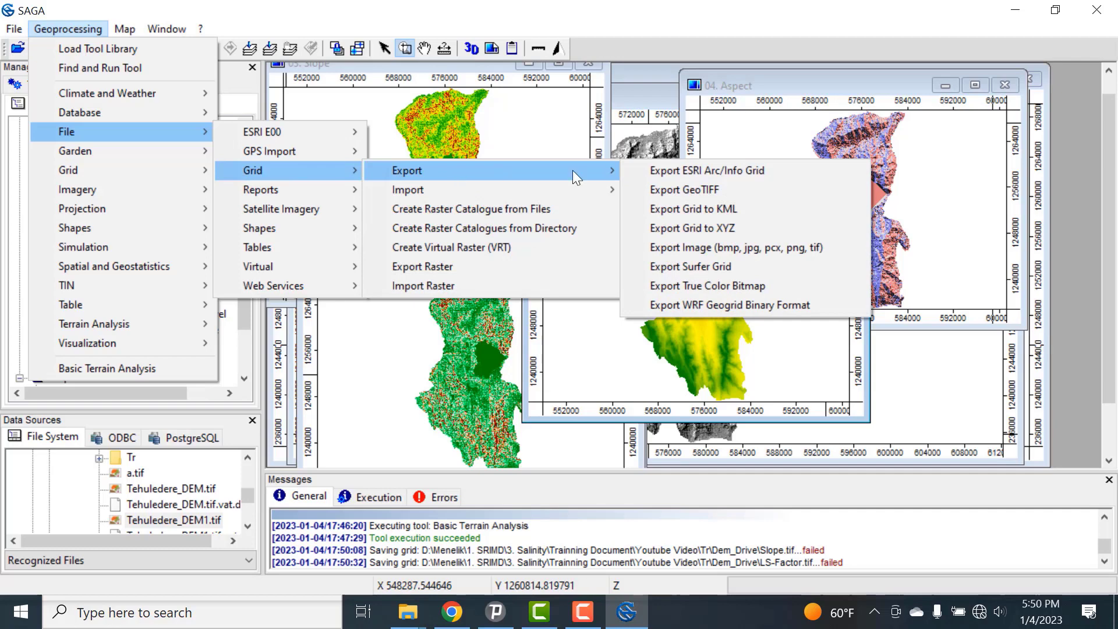
{"action": "left_click", "coordinate": [719, 191]}
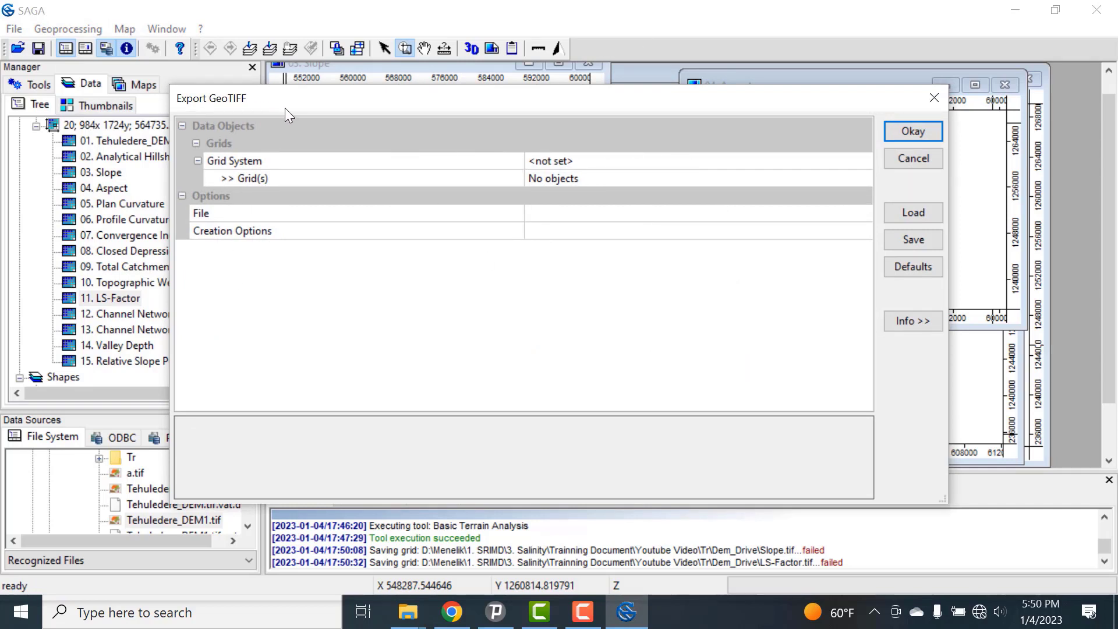
{"action": "left_click", "coordinate": [594, 162]}
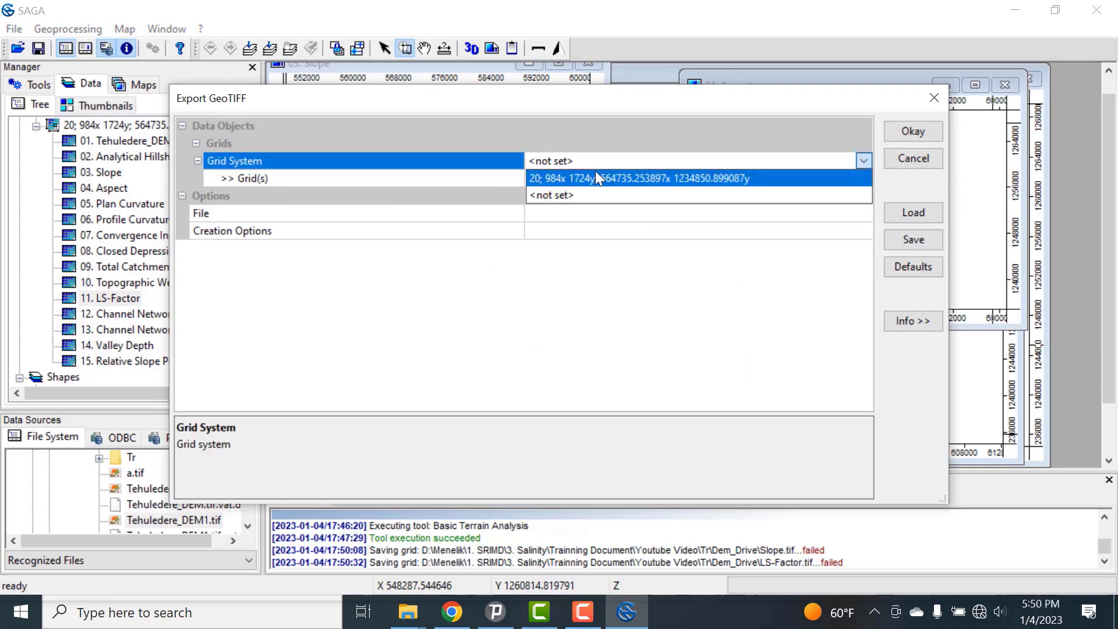
{"action": "left_click", "coordinate": [596, 173]}
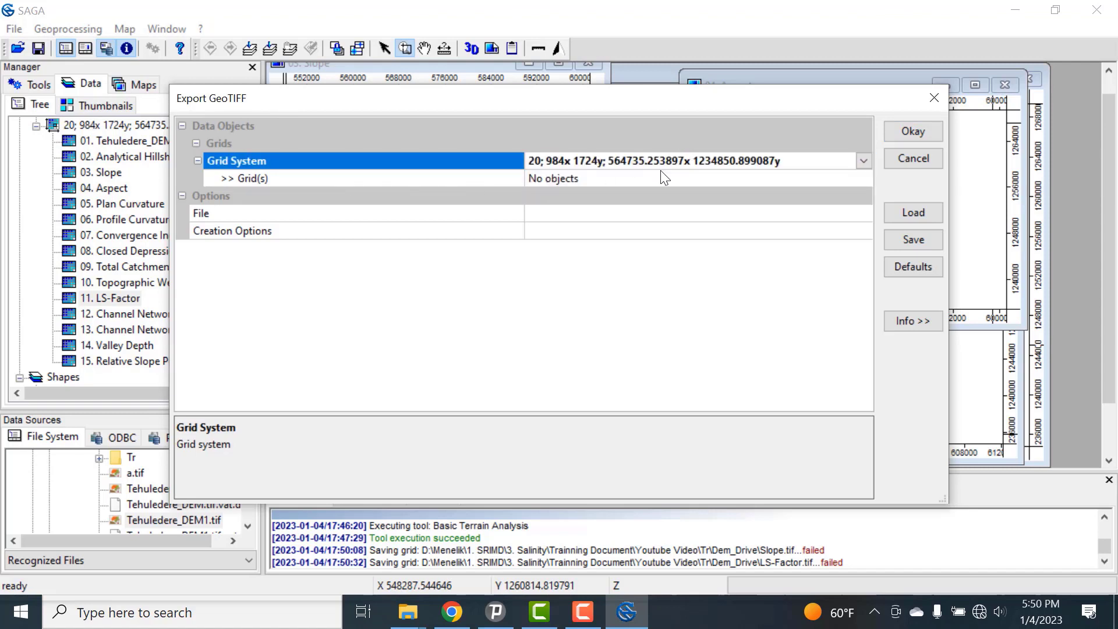
Step: Choose the Slope, Aspect and LS-Factor grids as the input grids for the GeoTIFF export
{"action": "left_click", "coordinate": [626, 180]}
{"action": "left_click", "coordinate": [861, 176]}
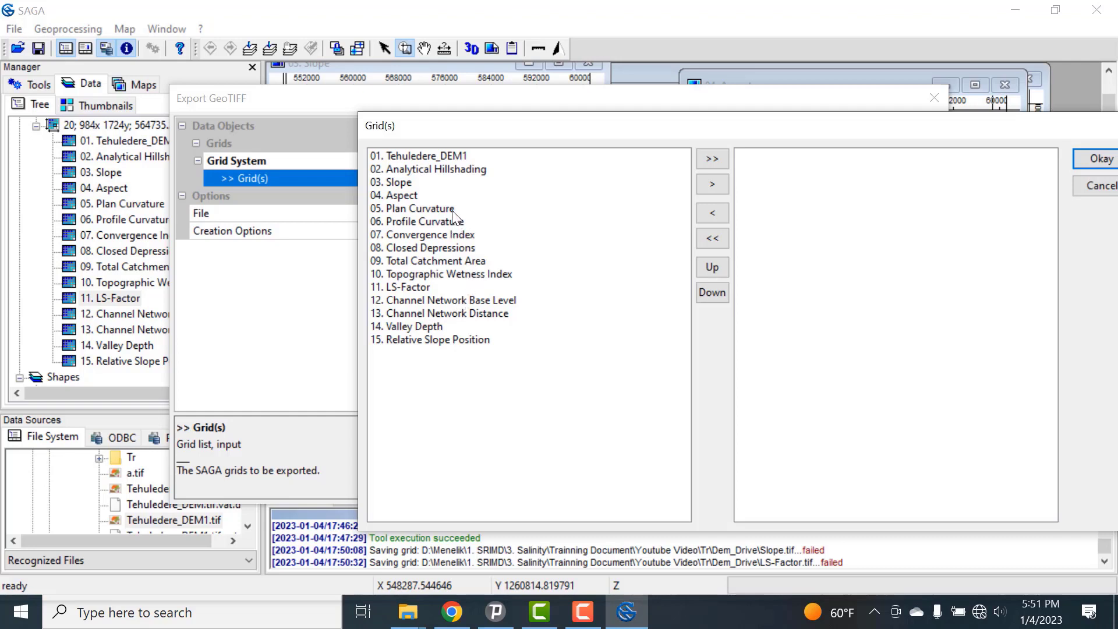
{"action": "left_click", "coordinate": [401, 184]}
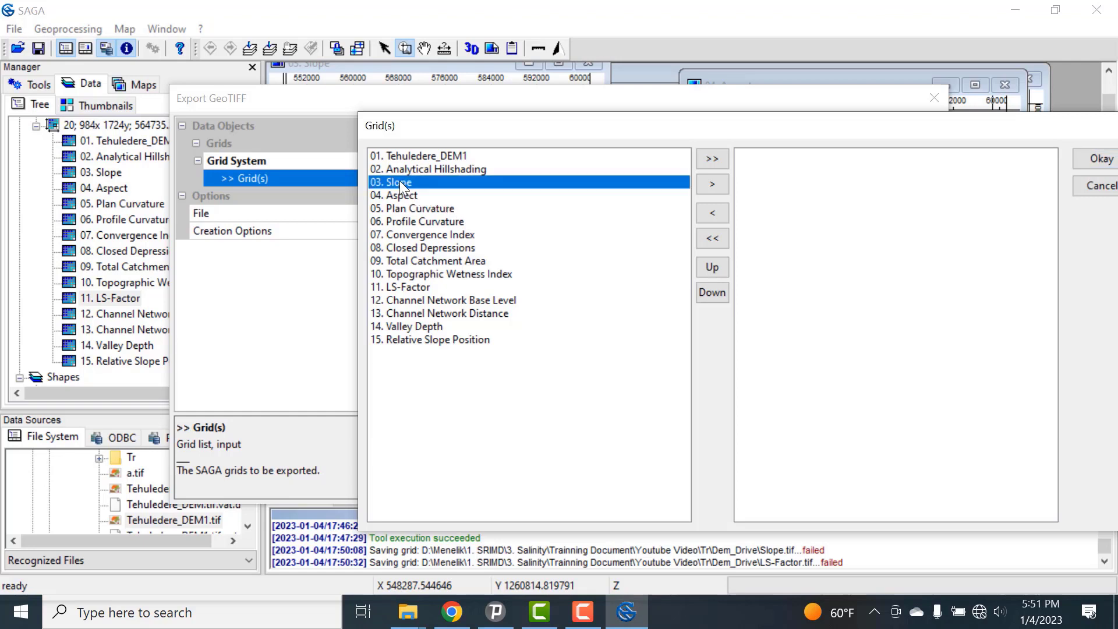
{"action": "left_click", "coordinate": [414, 198], "text": "shift"}
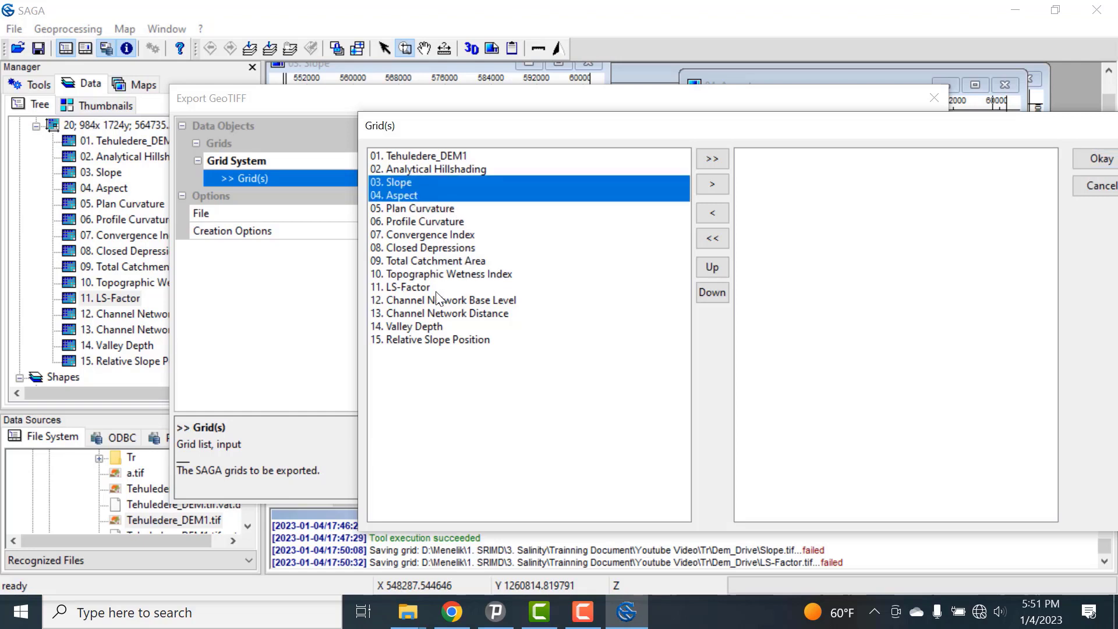
{"action": "left_click", "coordinate": [412, 289], "text": "ctrl"}
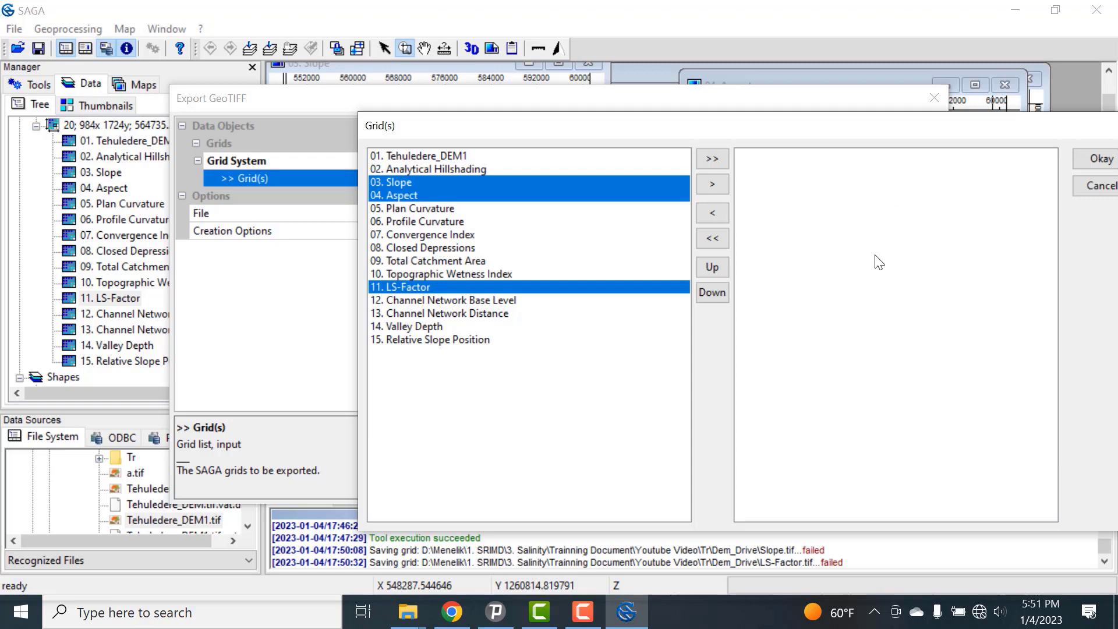
{"action": "left_click", "coordinate": [713, 185]}
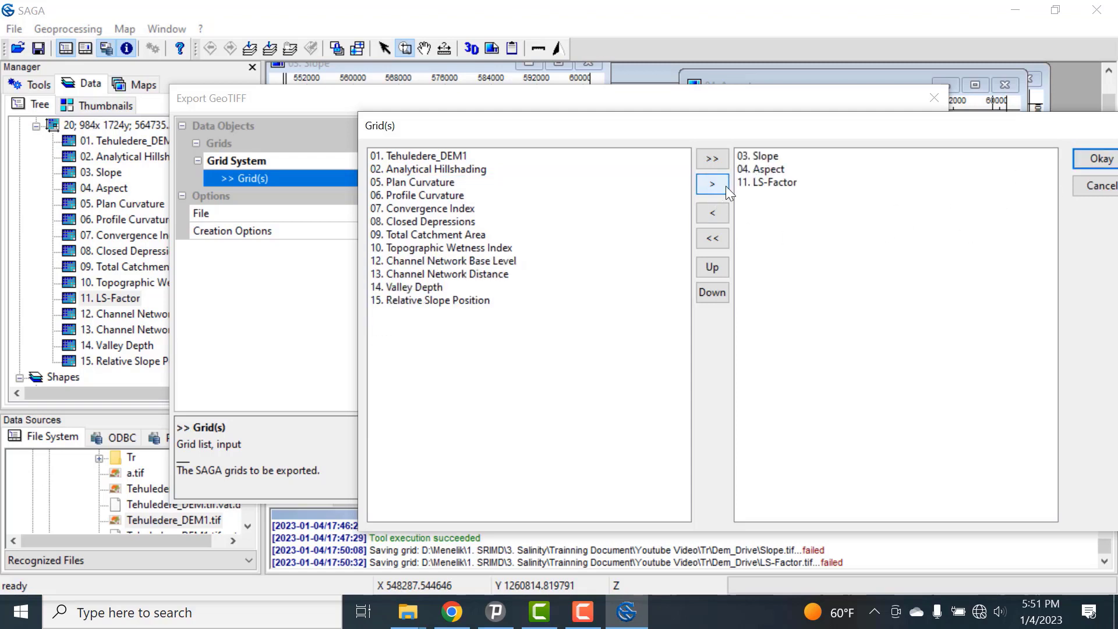
{"action": "left_click", "coordinate": [782, 181]}
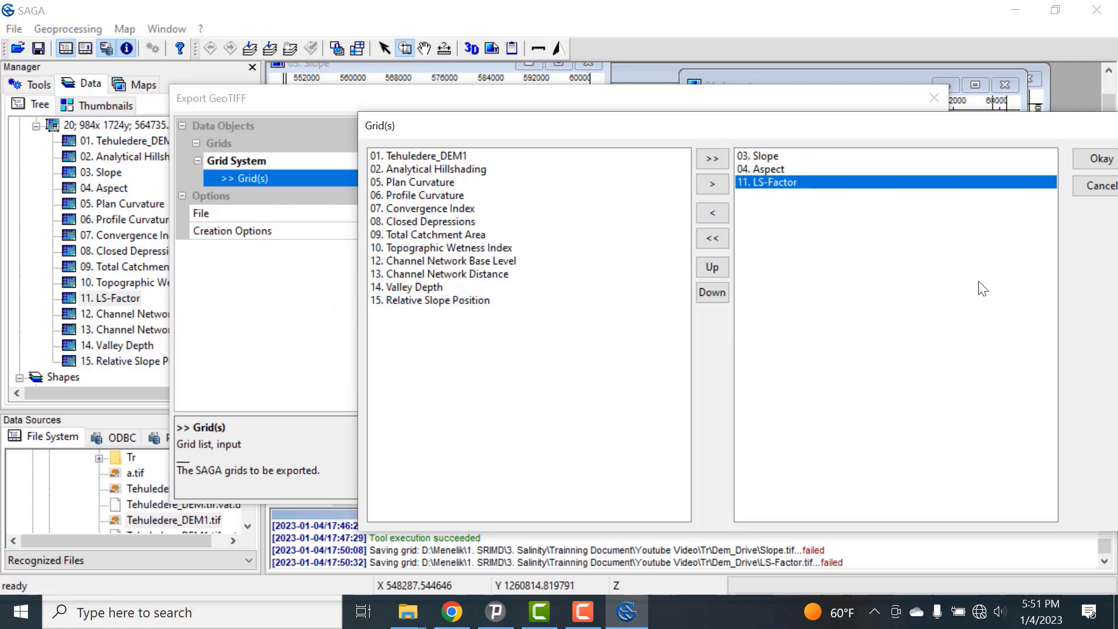
{"action": "left_click_drag", "start_coordinate": [910, 127], "coordinate": [727, 128]}
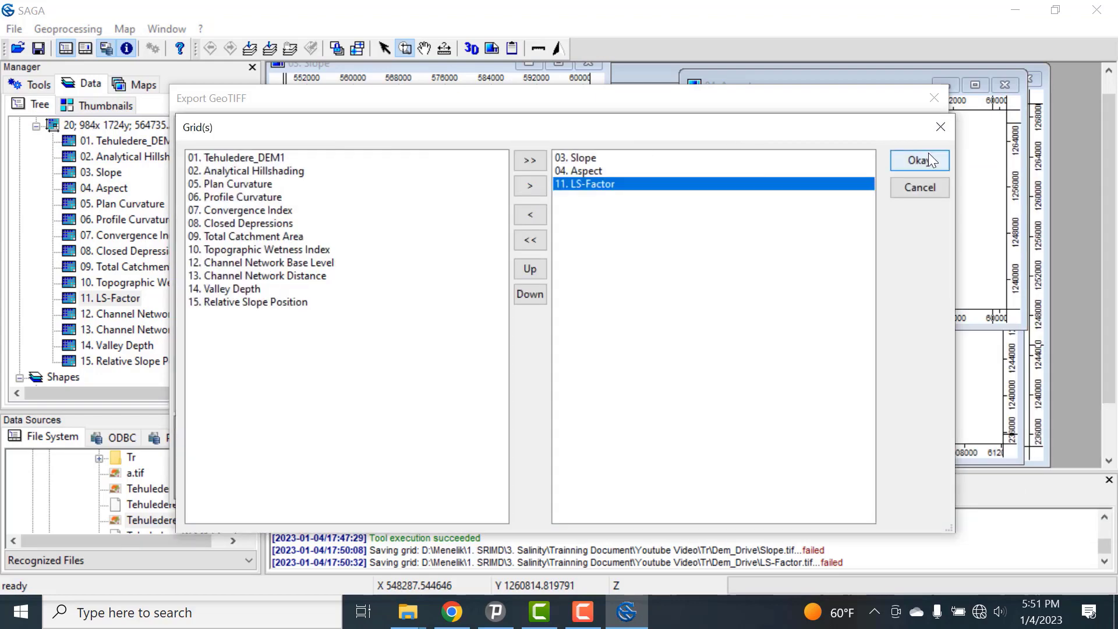
{"action": "left_click", "coordinate": [635, 159]}
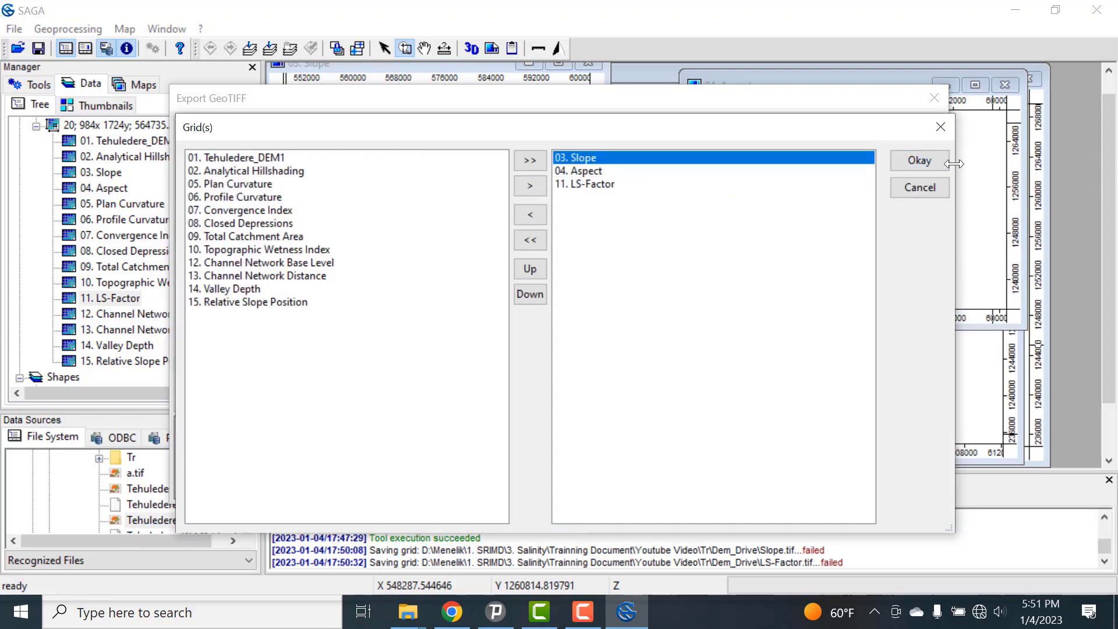
{"action": "left_click", "coordinate": [920, 162]}
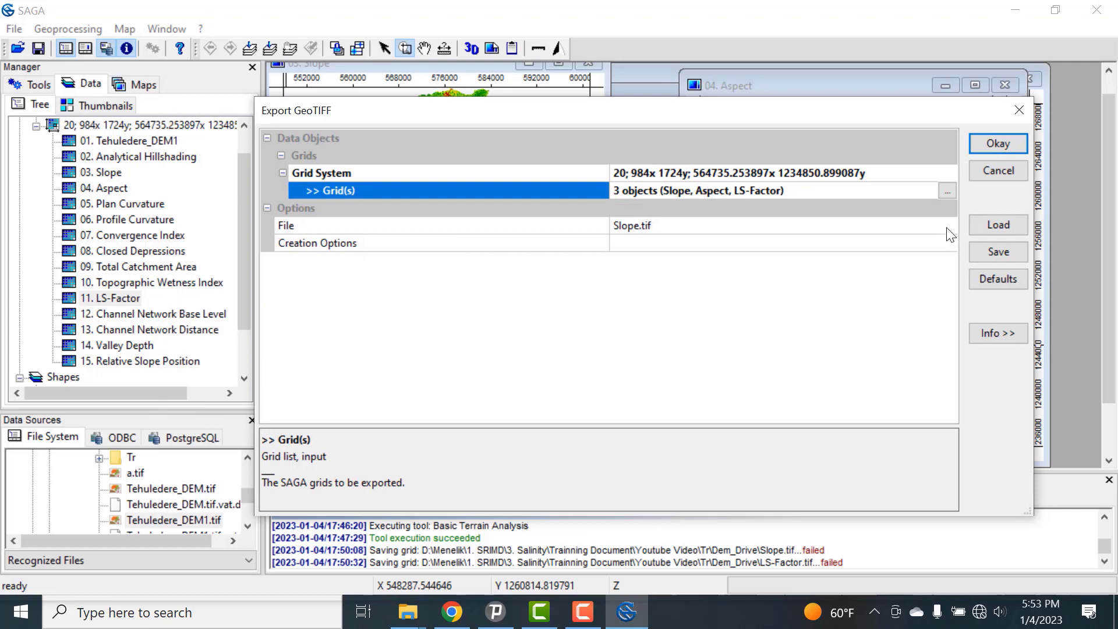
Step: Set the output file to Slope1 as TIFF (*.tif) in the Dem_Drive folder and try to run the GeoTIFF export
{"action": "left_click", "coordinate": [946, 227]}
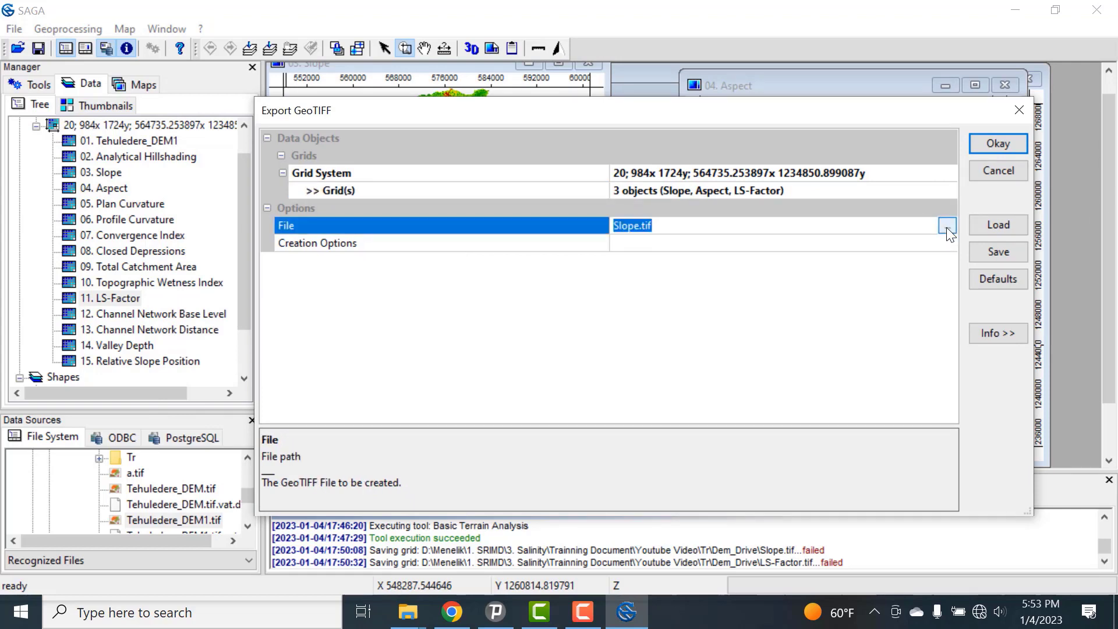
{"action": "left_click", "coordinate": [946, 227]}
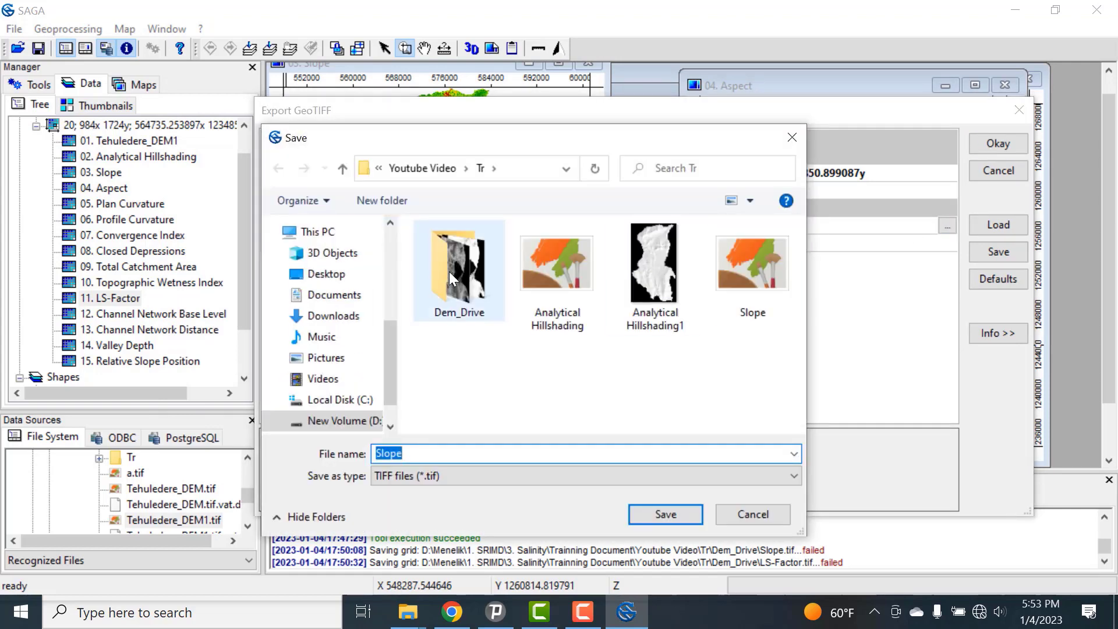
{"action": "left_click", "coordinate": [474, 270]}
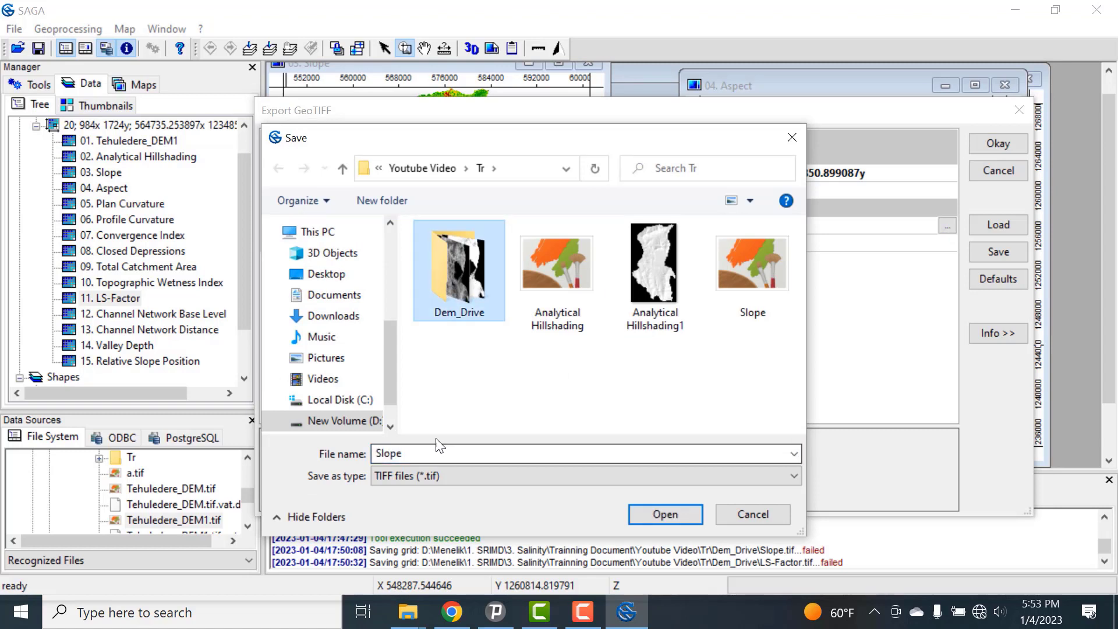
{"action": "double_click", "coordinate": [458, 257]}
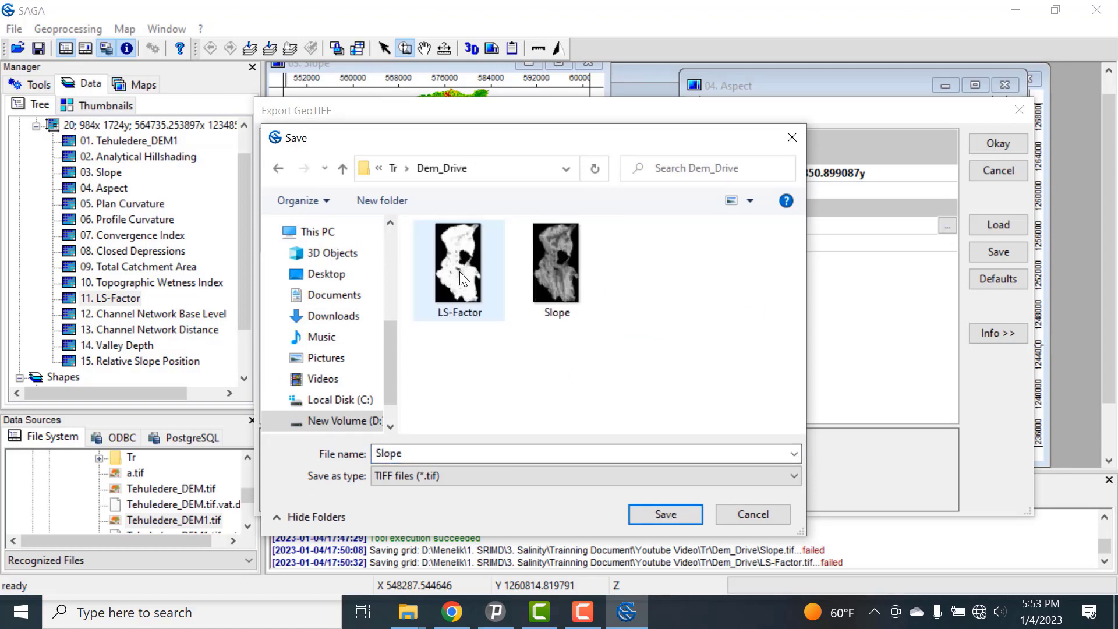
{"action": "double_click", "coordinate": [429, 454]}
{"action": "left_click", "coordinate": [429, 454]}
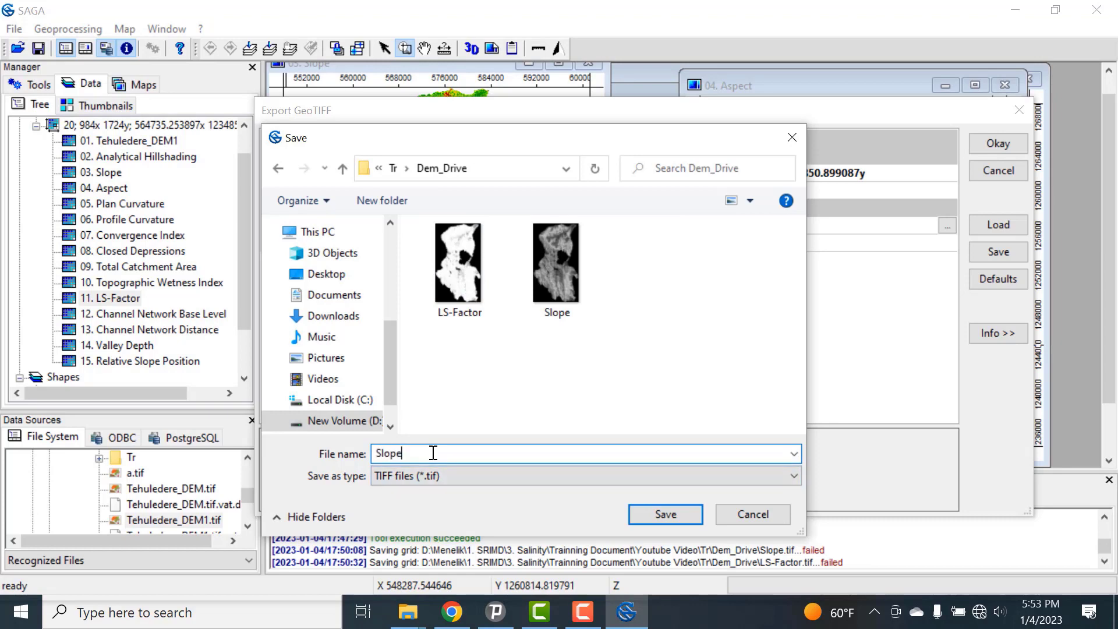
{"action": "type", "text": "1"}
{"action": "left_click", "coordinate": [684, 519]}
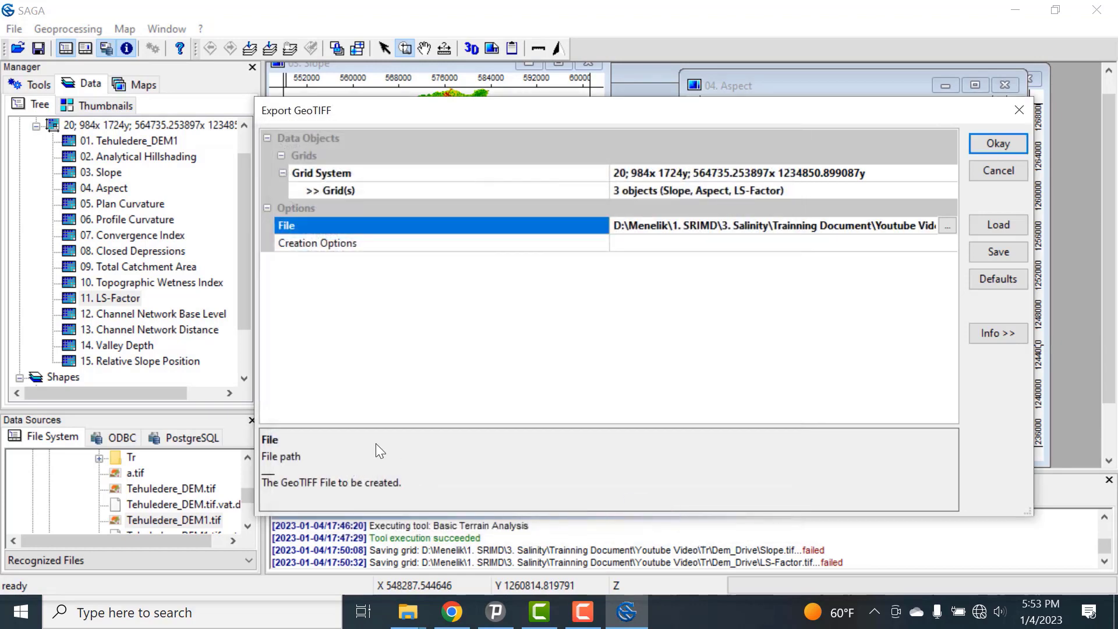
{"action": "left_click", "coordinate": [999, 144]}
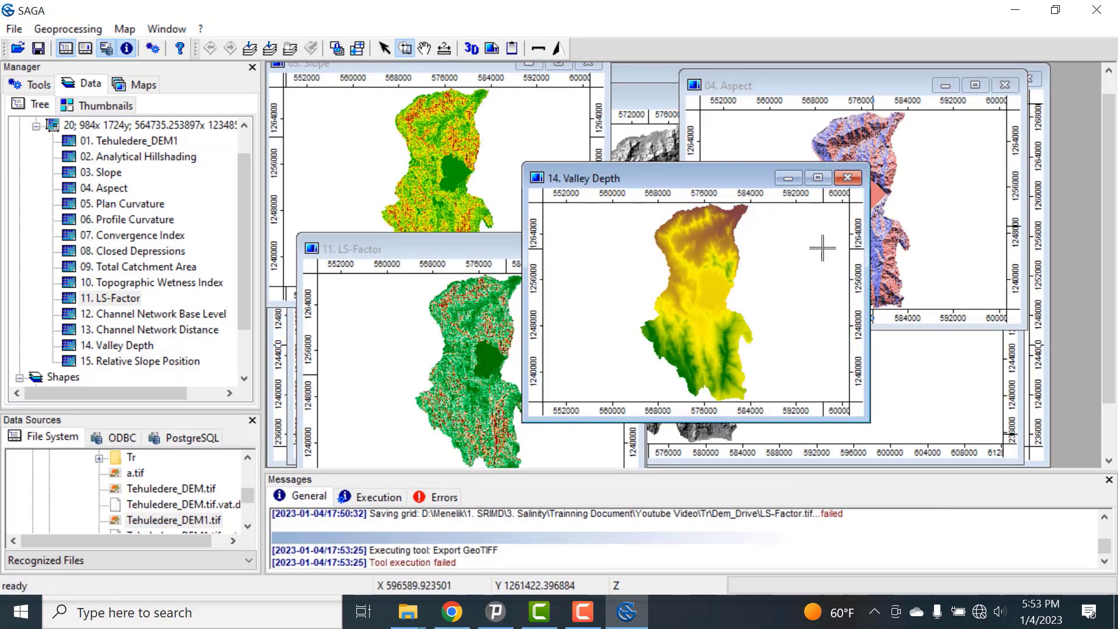